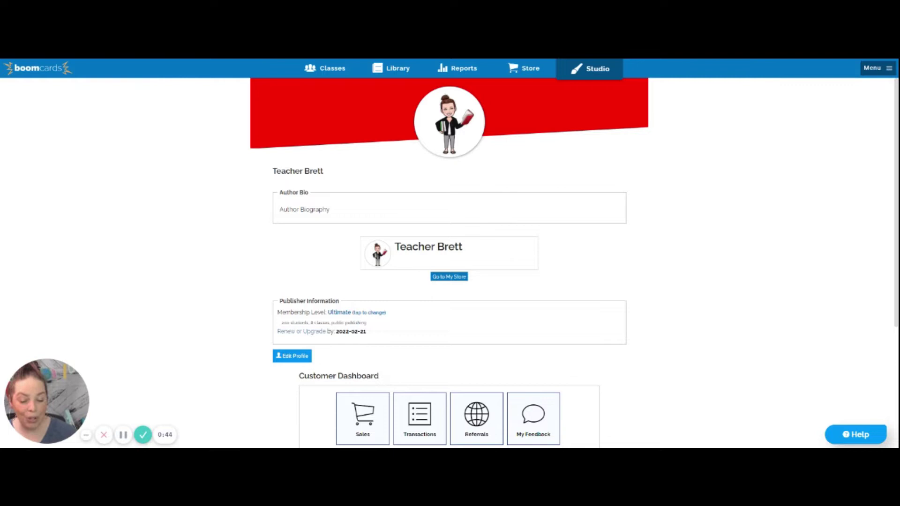
Create a new Untitled Deck from the Make Decks area
{"action": "scroll", "coordinate": [673, 187], "scroll_direction": "down", "scroll_amount": 4}
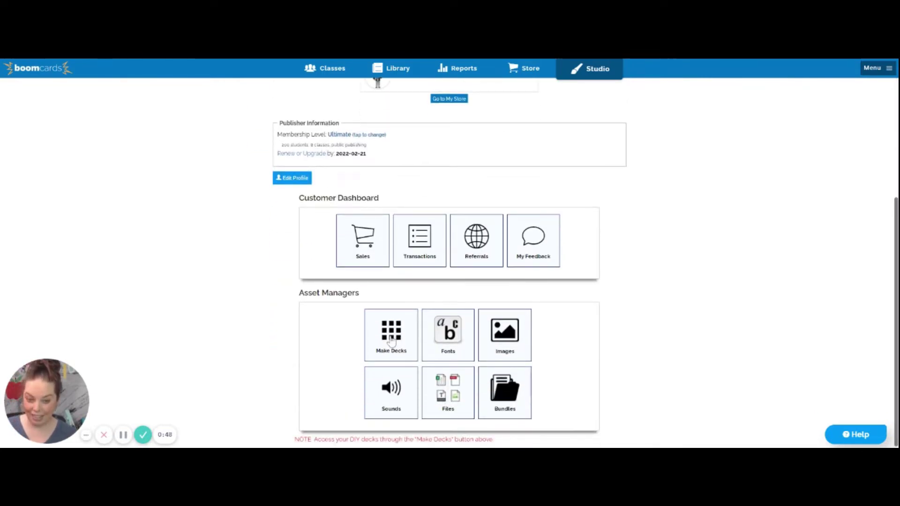
{"action": "left_click", "coordinate": [392, 339]}
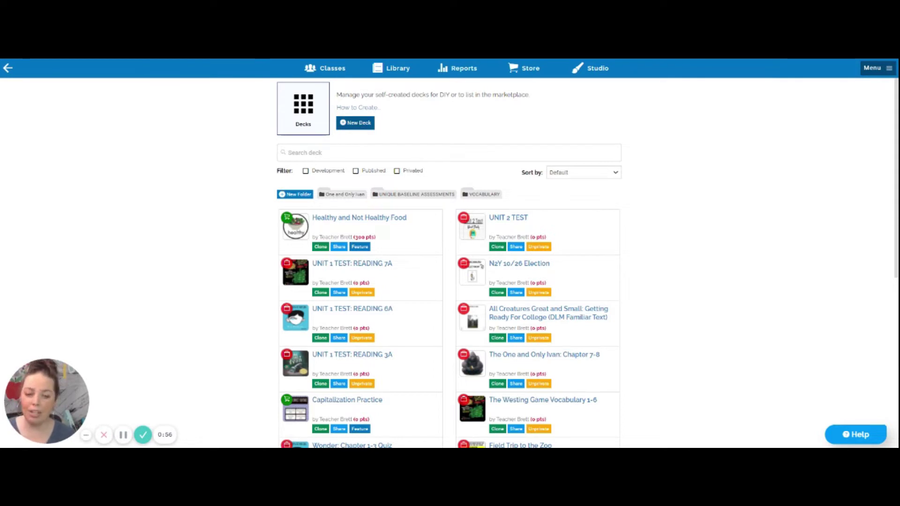
{"action": "left_click", "coordinate": [358, 124]}
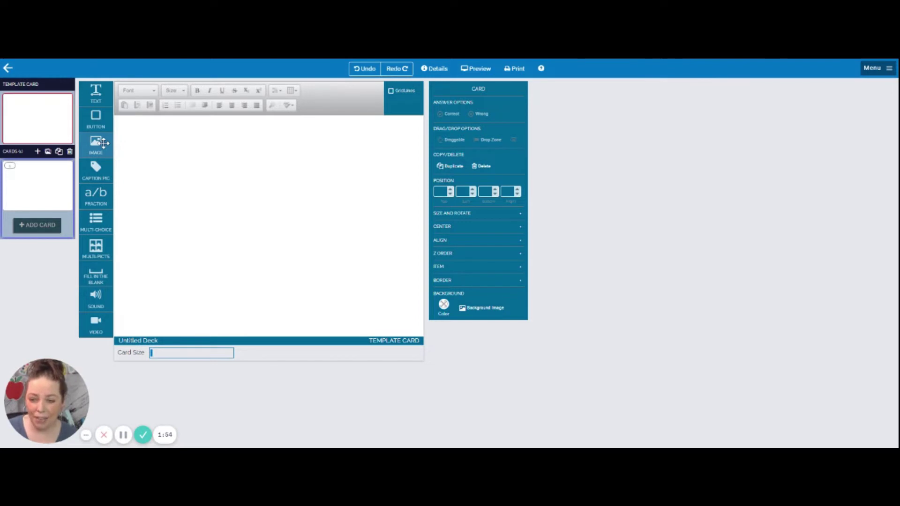
Add the SAFE OR DANGEROUS banner image to the template card, enlarged and aligned to its top edge
{"action": "left_click_drag", "start_coordinate": [104, 143], "coordinate": [228, 142]}
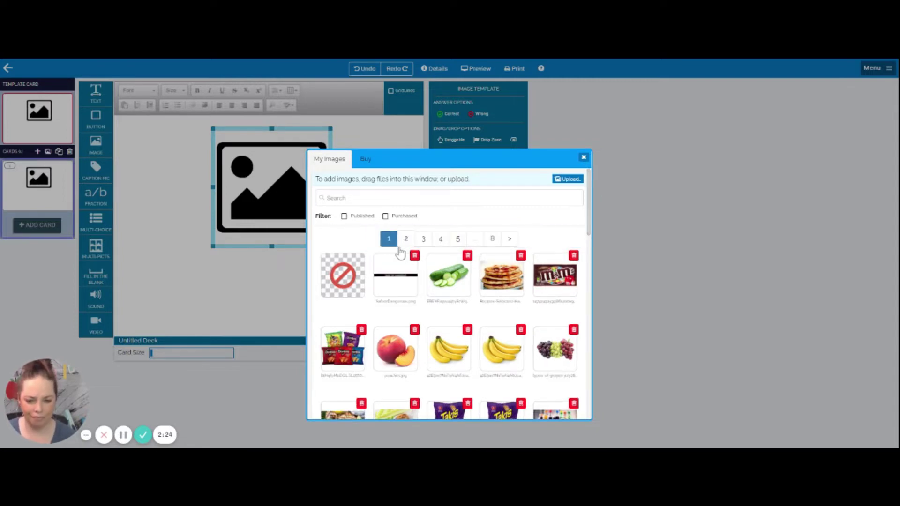
{"action": "left_click", "coordinate": [399, 279]}
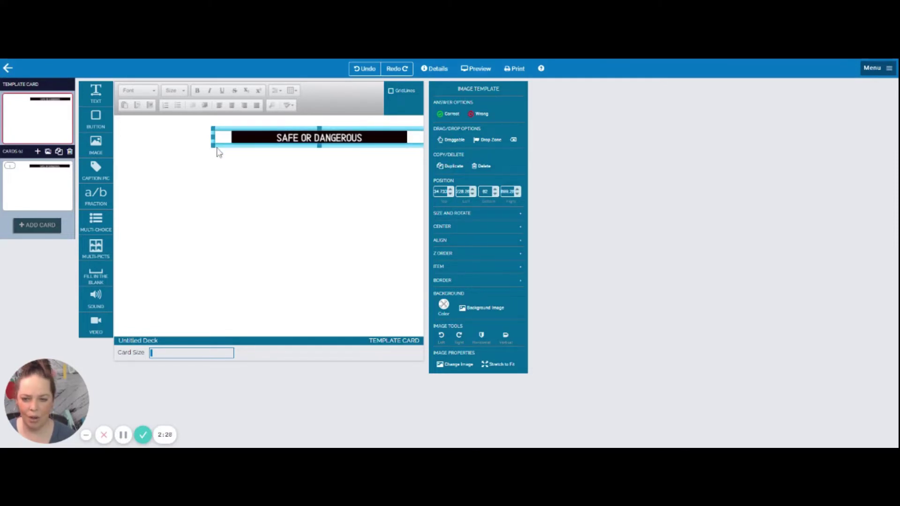
{"action": "left_click_drag", "start_coordinate": [217, 149], "coordinate": [118, 189]}
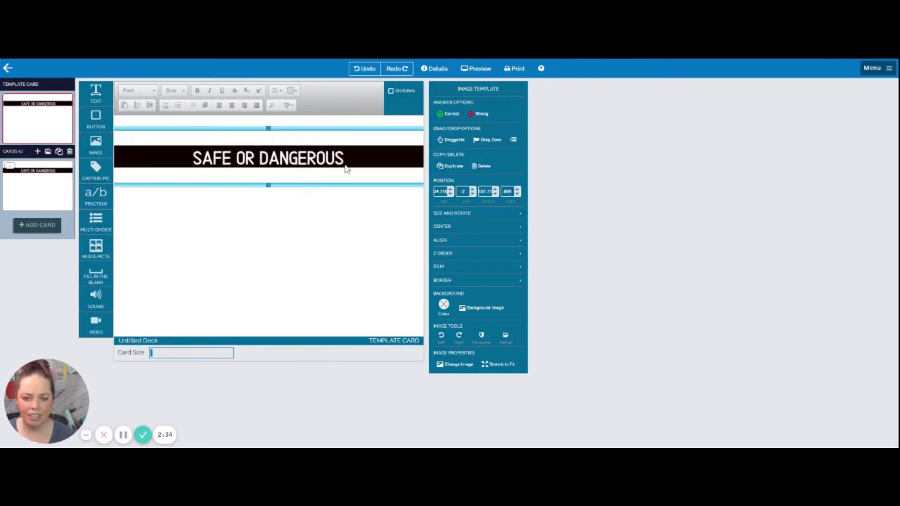
{"action": "left_click_drag", "start_coordinate": [324, 169], "coordinate": [327, 141]}
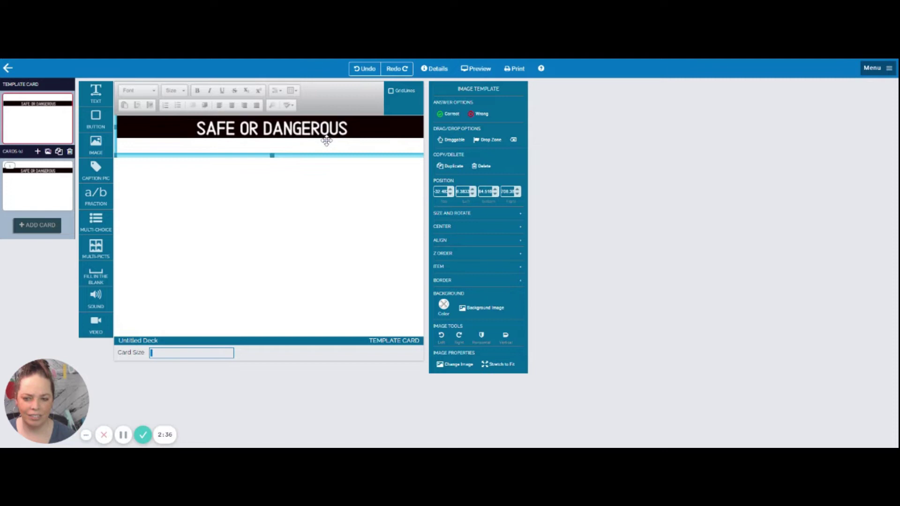
{"action": "left_click", "coordinate": [327, 224]}
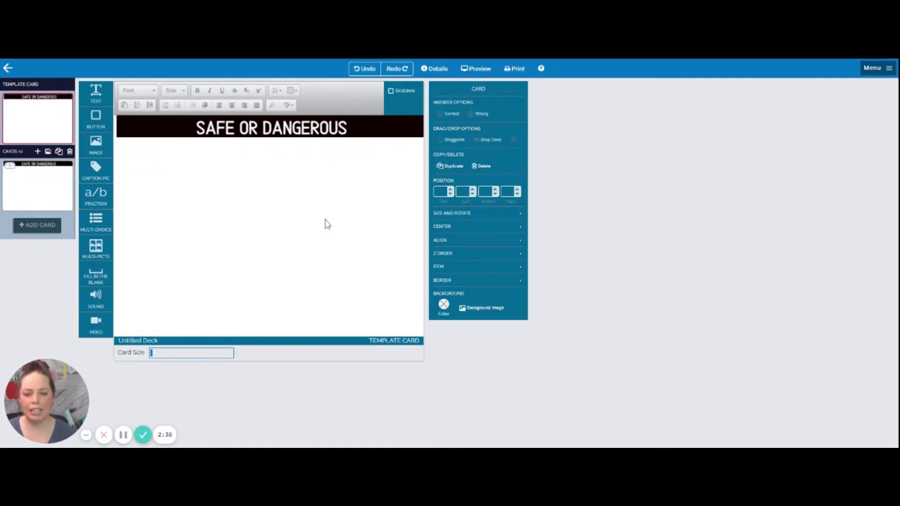
{"action": "left_click", "coordinate": [157, 148]}
{"action": "left_click_drag", "start_coordinate": [154, 130], "coordinate": [153, 129]}
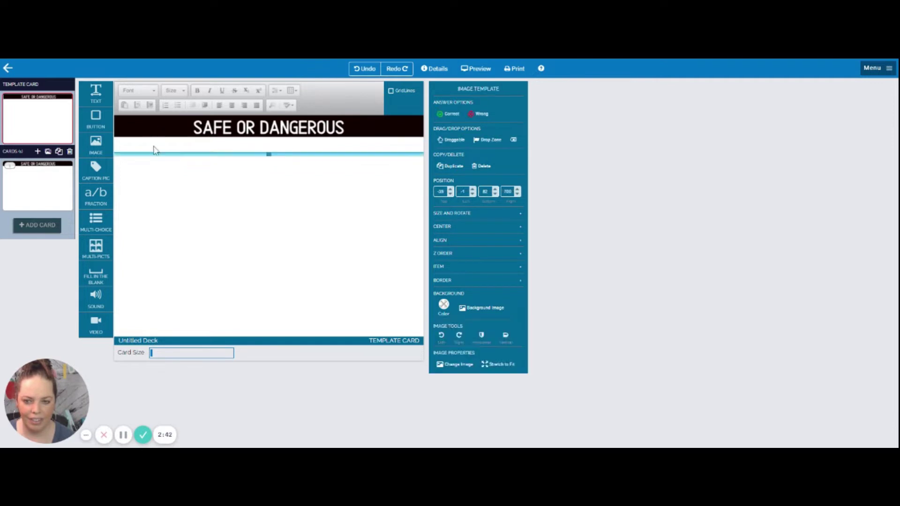
{"action": "left_click", "coordinate": [202, 267]}
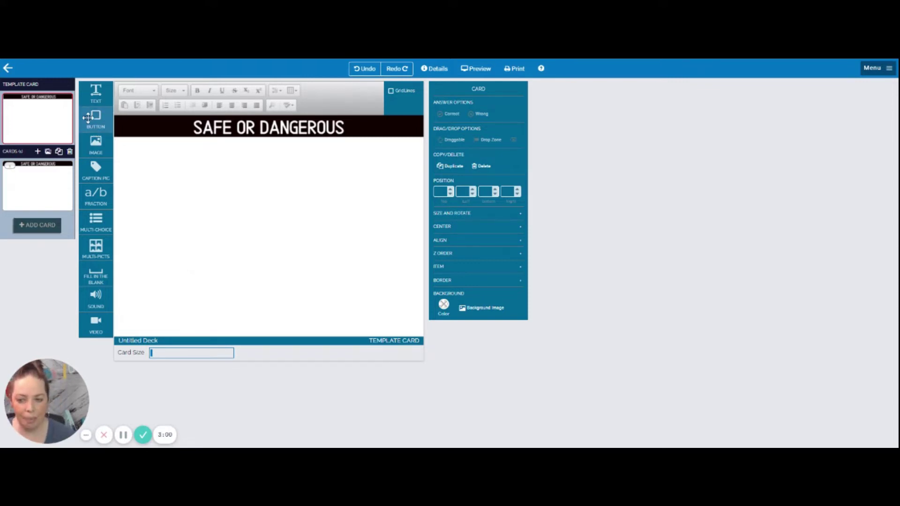
{"action": "left_click_drag", "start_coordinate": [88, 117], "coordinate": [307, 202]}
{"action": "left_click", "coordinate": [321, 197]}
{"action": "type", "text": "Safe"}
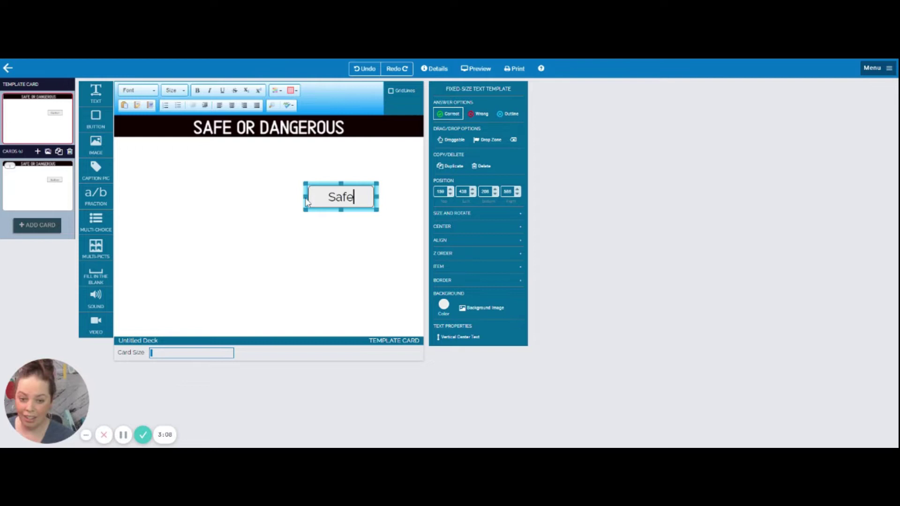
{"action": "left_click", "coordinate": [307, 275]}
{"action": "left_click_drag", "start_coordinate": [96, 119], "coordinate": [331, 244]}
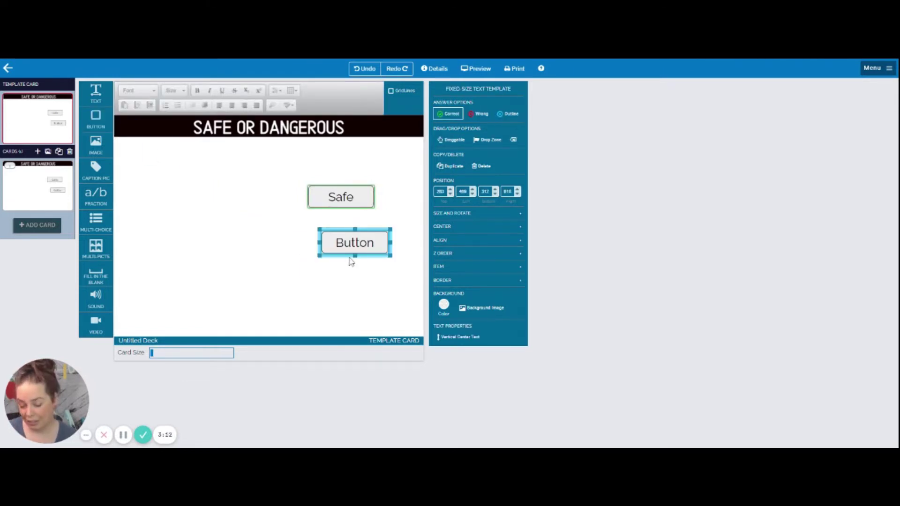
{"action": "key", "text": "Delete"}
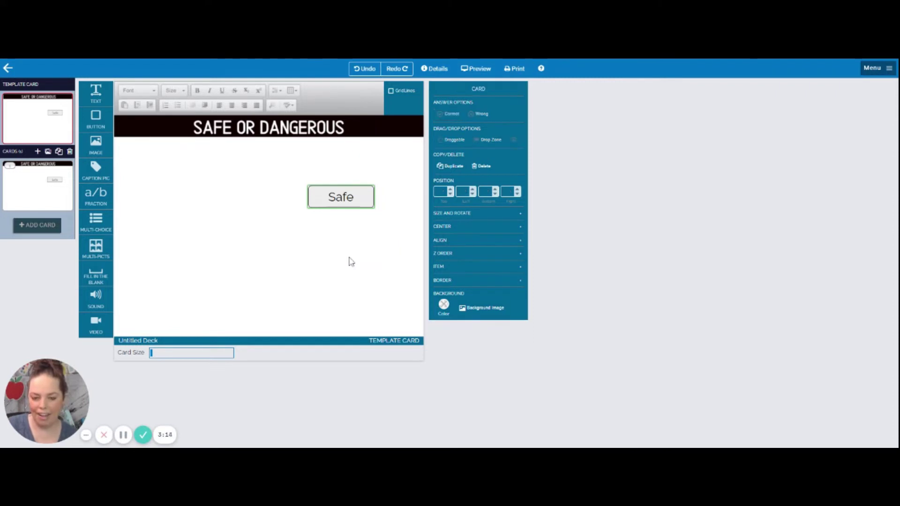
{"action": "left_click", "coordinate": [355, 199]}
{"action": "left_click", "coordinate": [355, 198]}
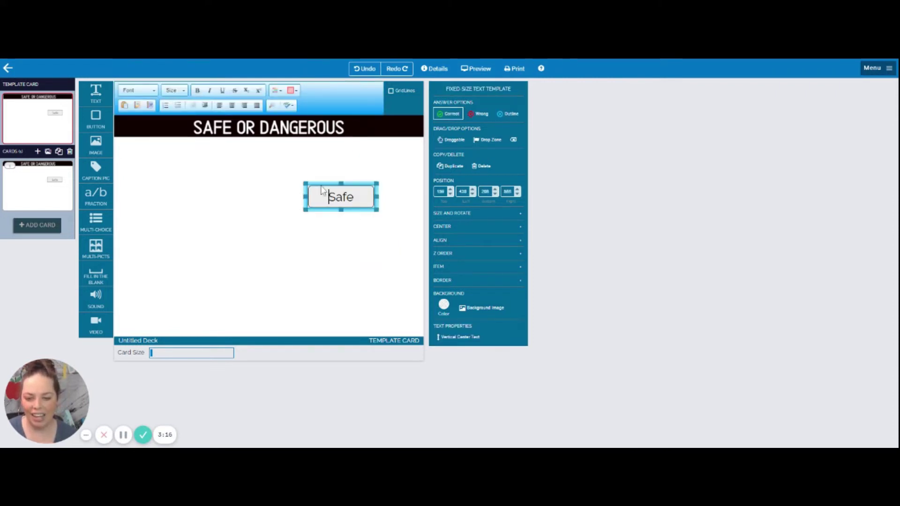
{"action": "left_click", "coordinate": [322, 190]}
{"action": "key", "text": "Delete"}
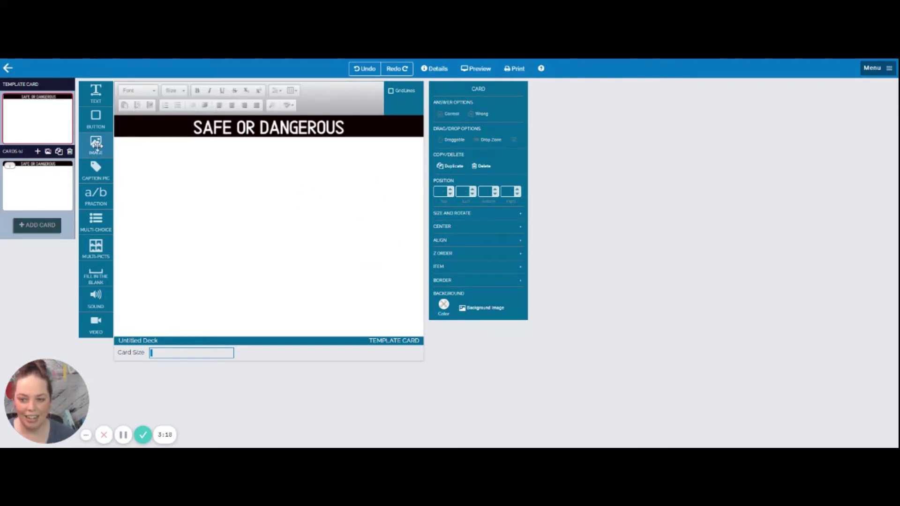
Add the safe icon image to the right side of the template card and enlarge it
{"action": "left_click_drag", "start_coordinate": [96, 145], "coordinate": [370, 183]}
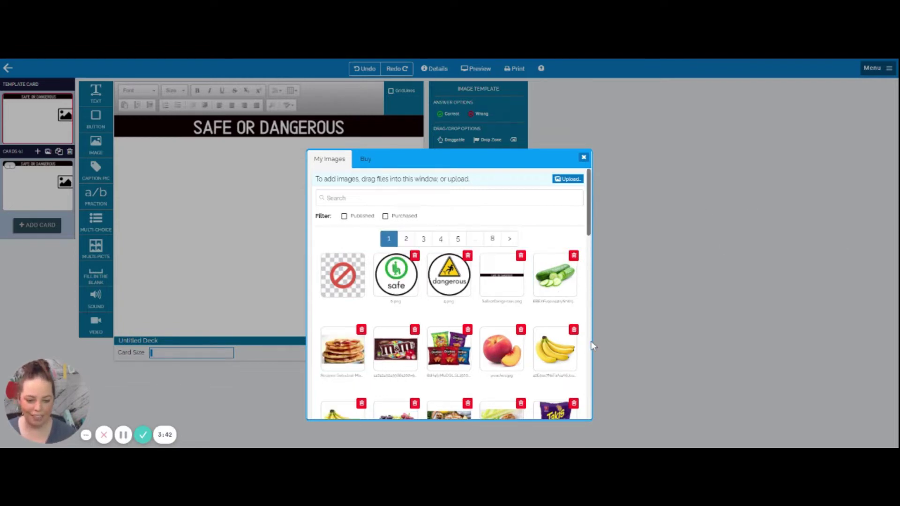
{"action": "left_click", "coordinate": [398, 276]}
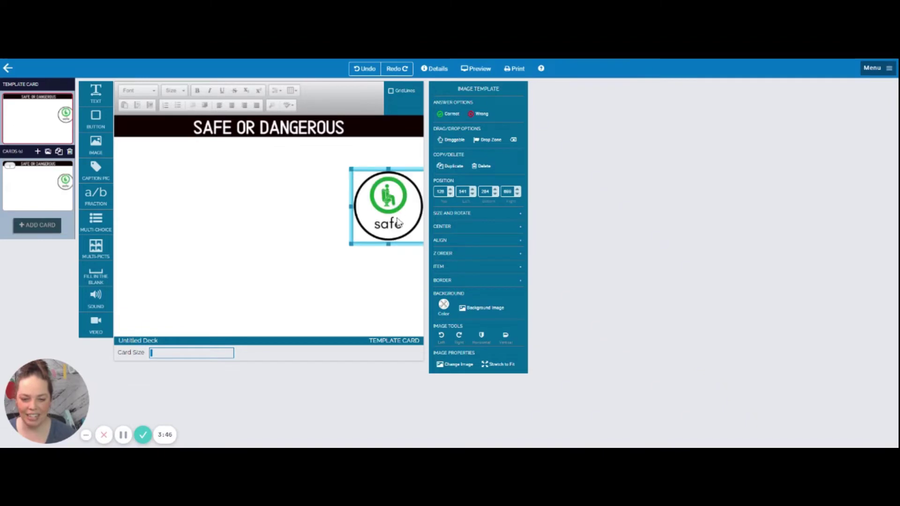
{"action": "left_click_drag", "start_coordinate": [396, 213], "coordinate": [374, 217]}
{"action": "left_click_drag", "start_coordinate": [361, 250], "coordinate": [365, 217]}
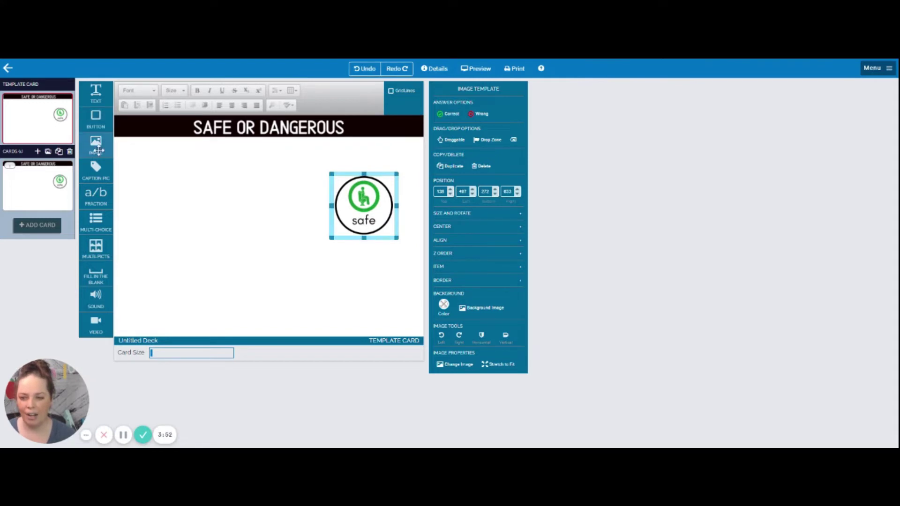
Add the dangerous icon, shrunk to match and placed under the safe icon
{"action": "left_click_drag", "start_coordinate": [95, 143], "coordinate": [373, 291]}
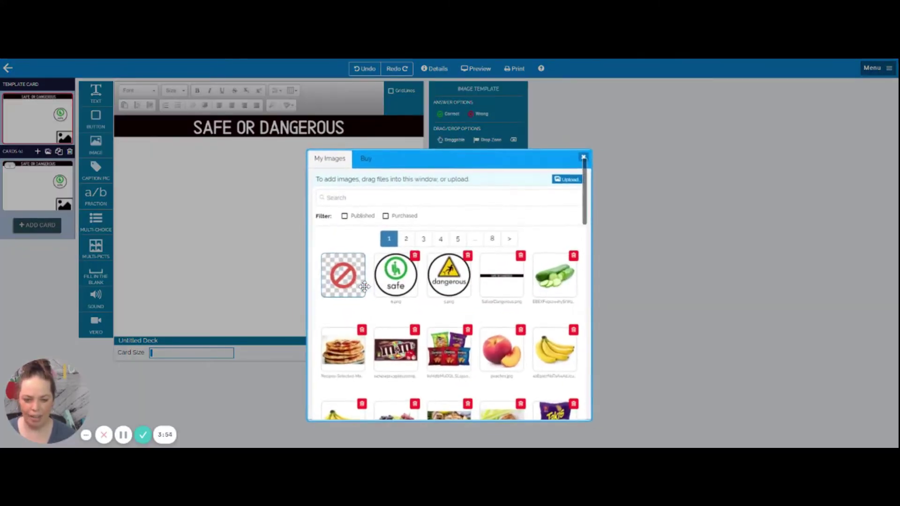
{"action": "key", "text": "Escape"}
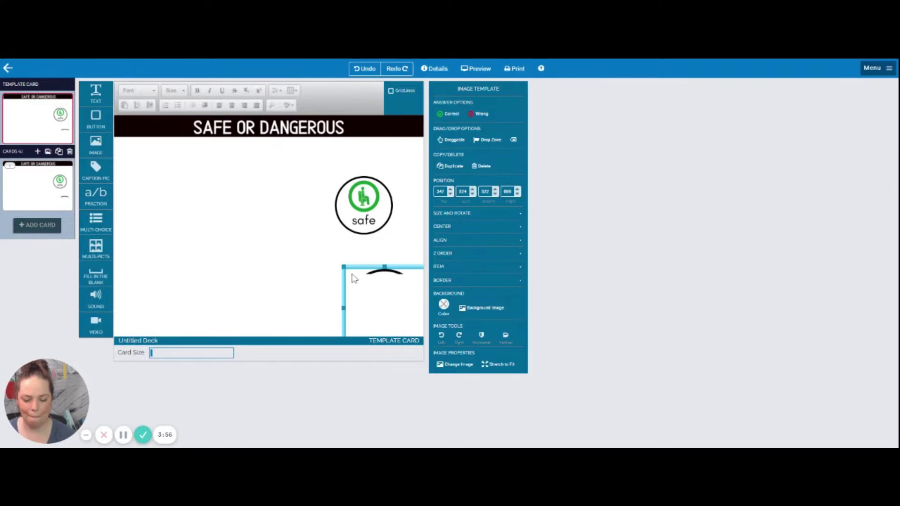
{"action": "left_click_drag", "start_coordinate": [376, 300], "coordinate": [352, 261]}
{"action": "left_click_drag", "start_coordinate": [321, 231], "coordinate": [353, 251]}
{"action": "left_click_drag", "start_coordinate": [383, 307], "coordinate": [361, 296]}
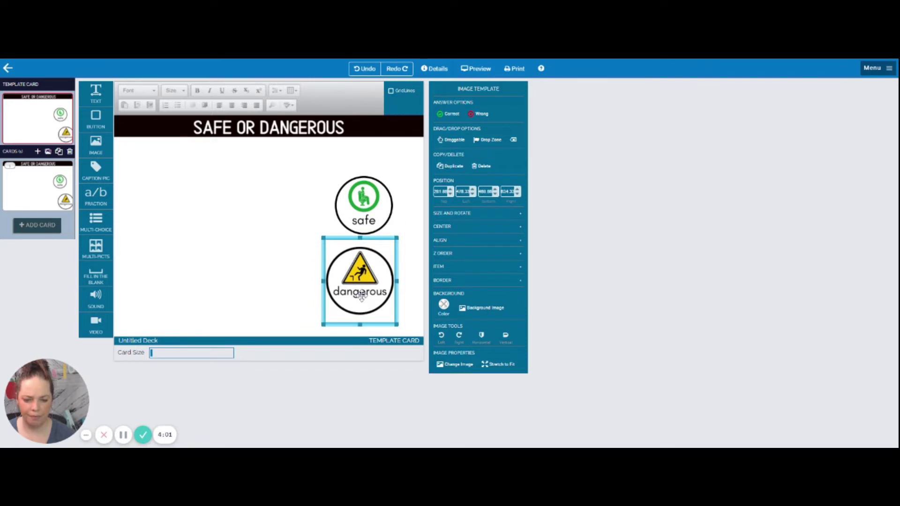
{"action": "left_click", "coordinate": [359, 220]}
{"action": "left_click", "coordinate": [334, 181]}
Enlarge the safe icon slightly so both icons are the same size
{"action": "left_click", "coordinate": [335, 183]}
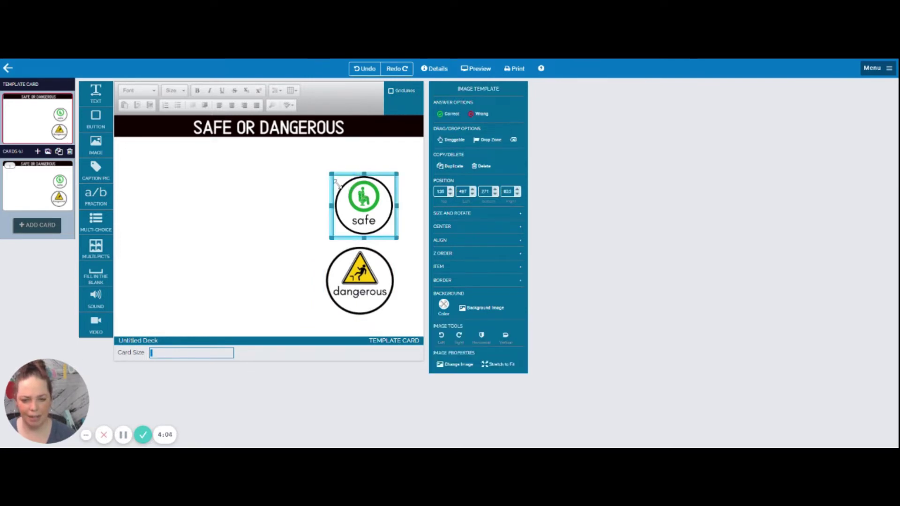
{"action": "left_click_drag", "start_coordinate": [332, 181], "coordinate": [323, 173]}
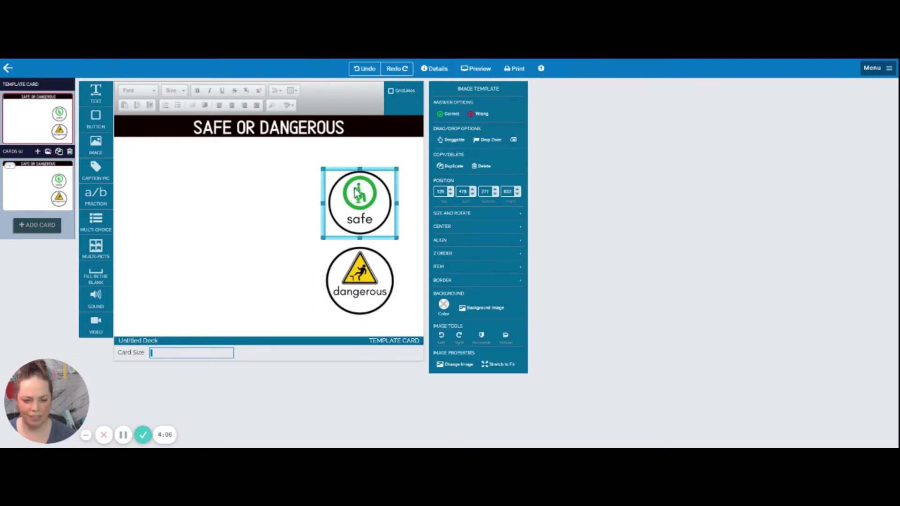
{"action": "left_click", "coordinate": [294, 292]}
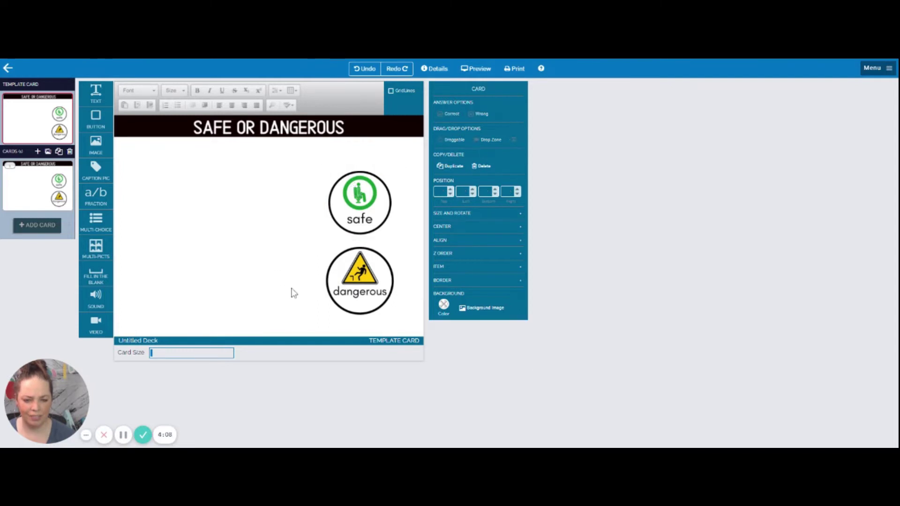
{"action": "left_click", "coordinate": [389, 214]}
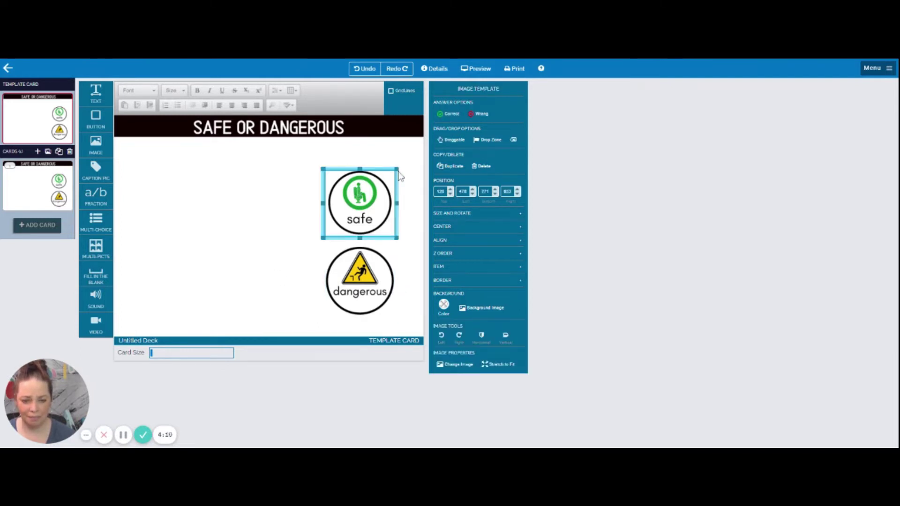
{"action": "left_click_drag", "start_coordinate": [399, 177], "coordinate": [403, 173]}
{"action": "left_click", "coordinate": [281, 237]}
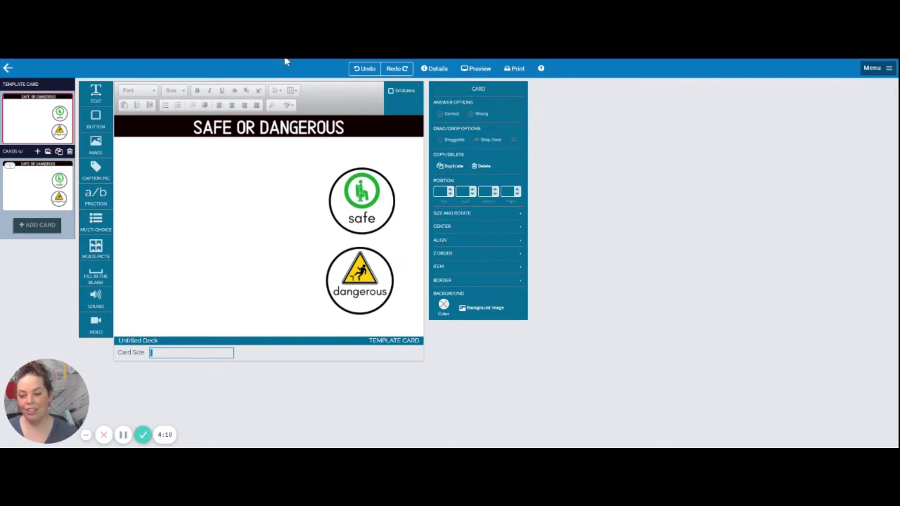
Put an enlarged knives picture on the left side of the first card
{"action": "left_click", "coordinate": [38, 187]}
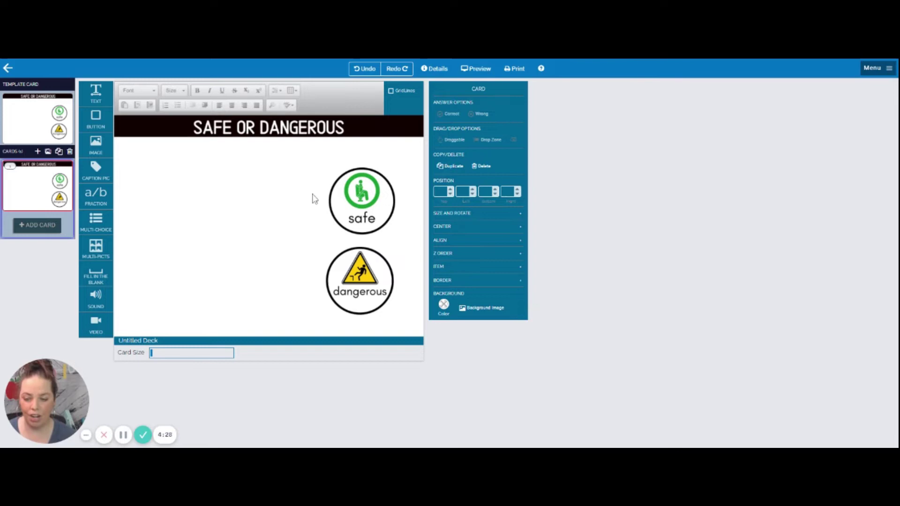
{"action": "left_click_drag", "start_coordinate": [96, 146], "coordinate": [202, 231]}
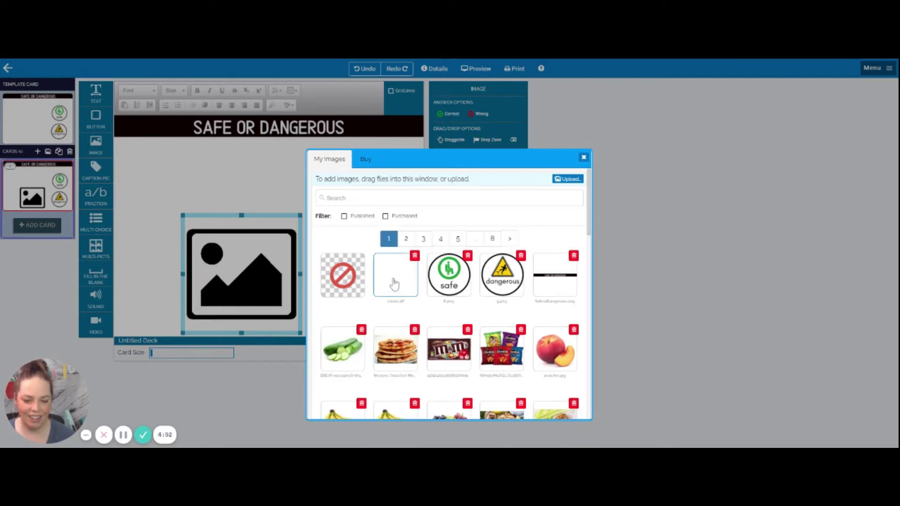
{"action": "left_click", "coordinate": [395, 284]}
{"action": "left_click_drag", "start_coordinate": [220, 267], "coordinate": [163, 199]}
{"action": "left_click_drag", "start_coordinate": [227, 265], "coordinate": [288, 327]}
{"action": "left_click_drag", "start_coordinate": [253, 297], "coordinate": [256, 289]}
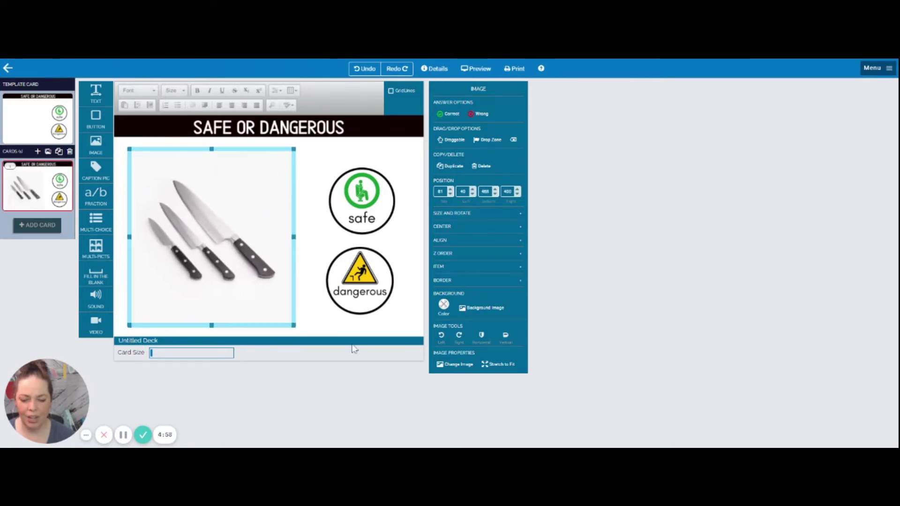
{"action": "left_click", "coordinate": [353, 332]}
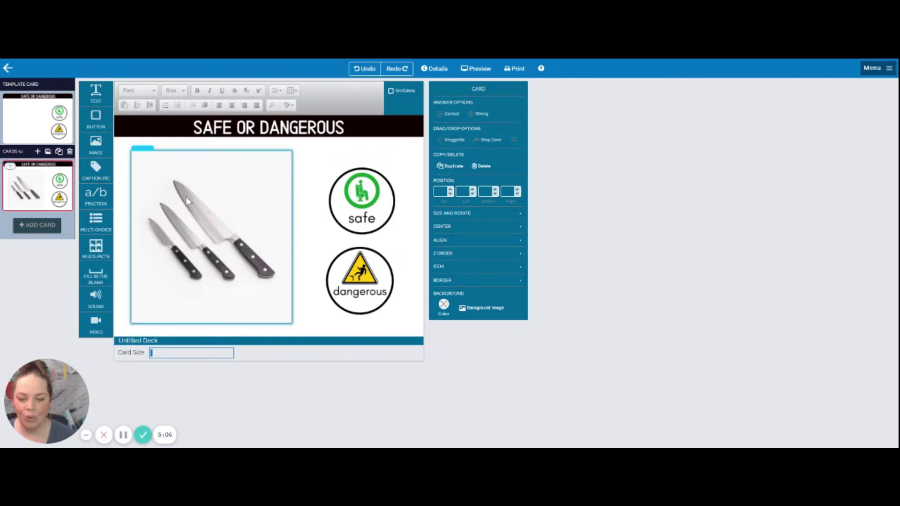
Mark dangerous as the correct answer and safe as wrong on the knives card
{"action": "left_click", "coordinate": [362, 288]}
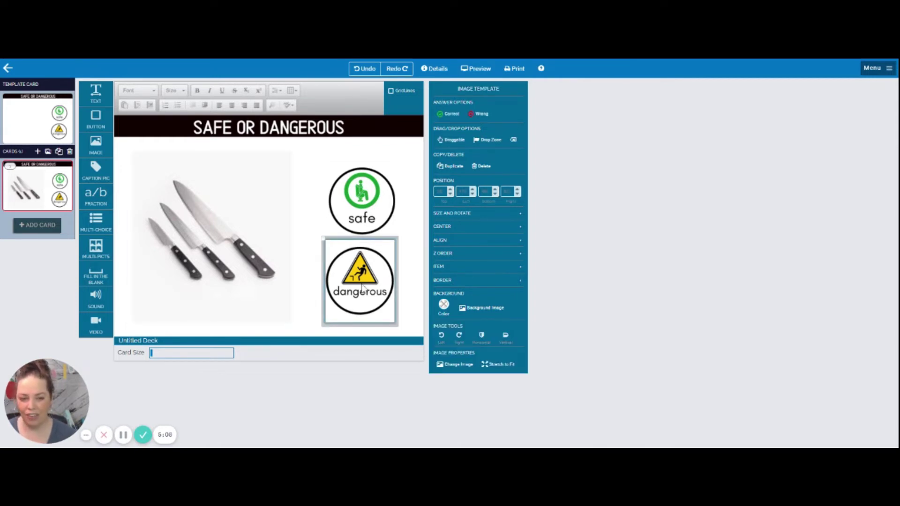
{"action": "left_click", "coordinate": [450, 114]}
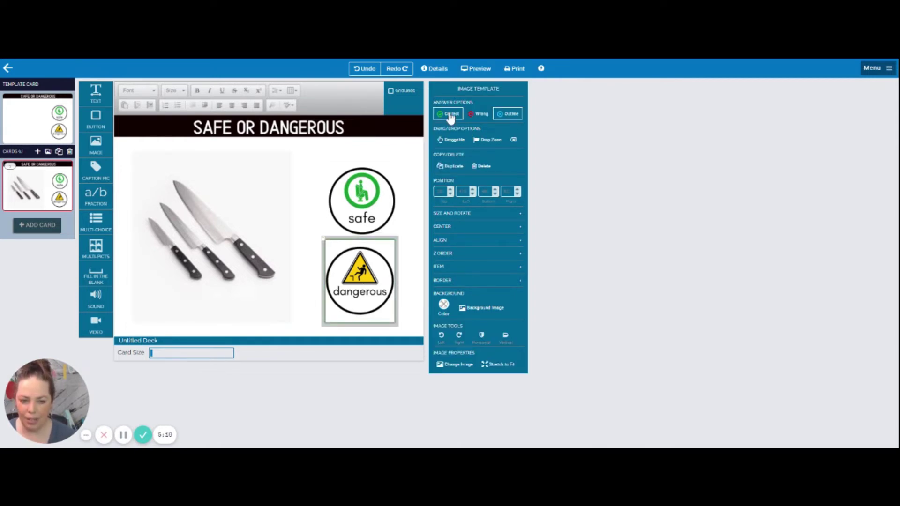
{"action": "left_click", "coordinate": [363, 212]}
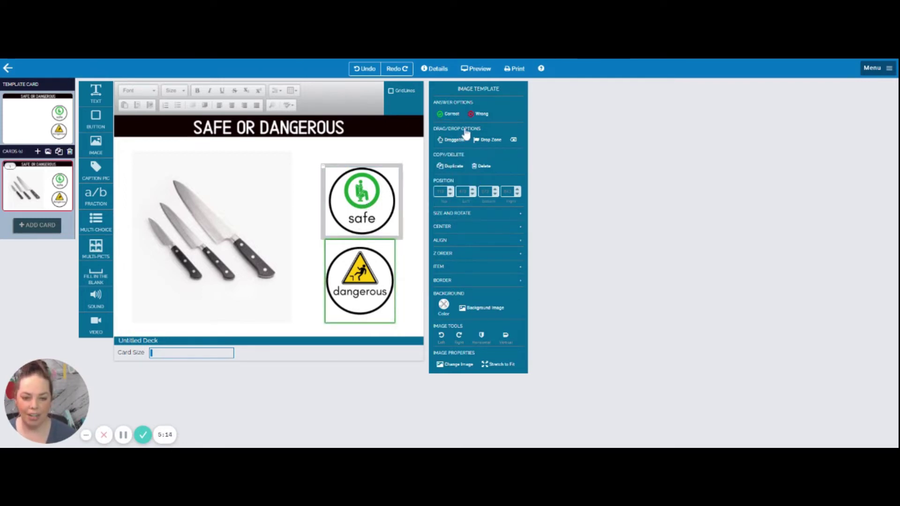
{"action": "left_click", "coordinate": [481, 118]}
{"action": "left_click", "coordinate": [299, 216]}
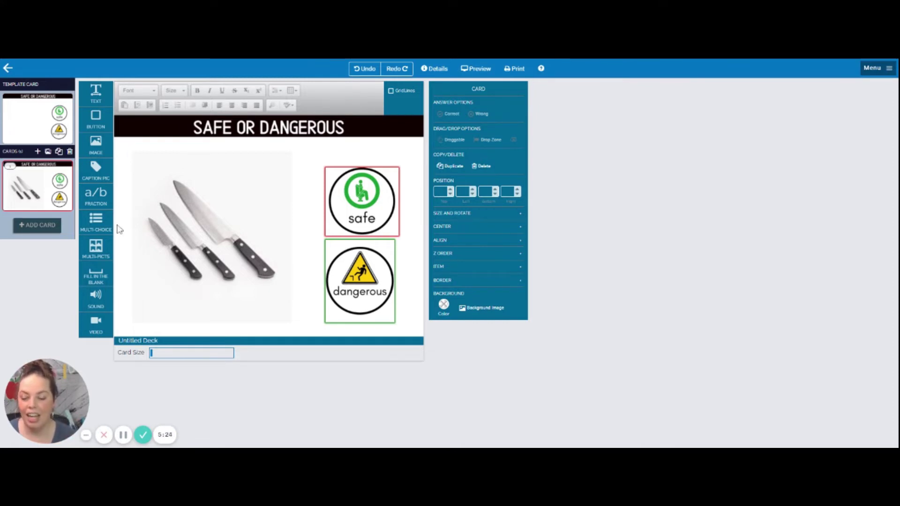
Add a second card with an enlarged teddy bear picture at its top-left
{"action": "left_click", "coordinate": [38, 226]}
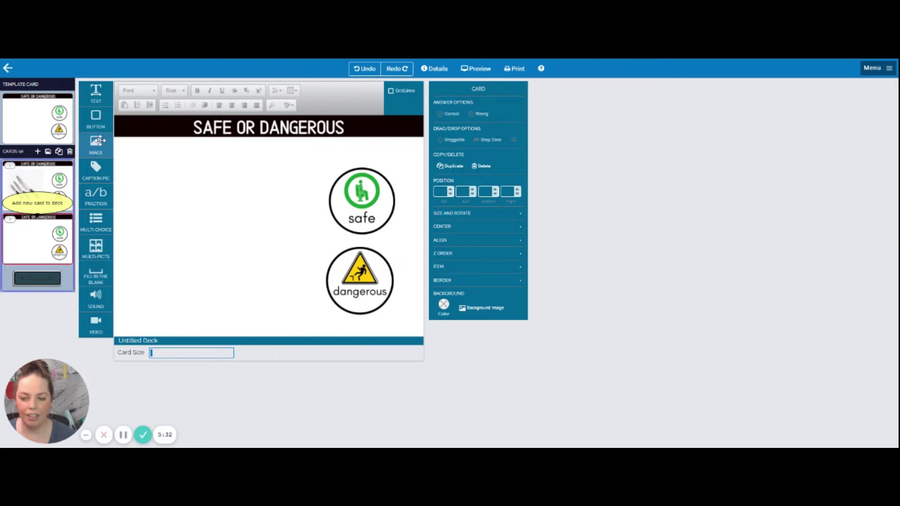
{"action": "left_click_drag", "start_coordinate": [95, 141], "coordinate": [206, 224]}
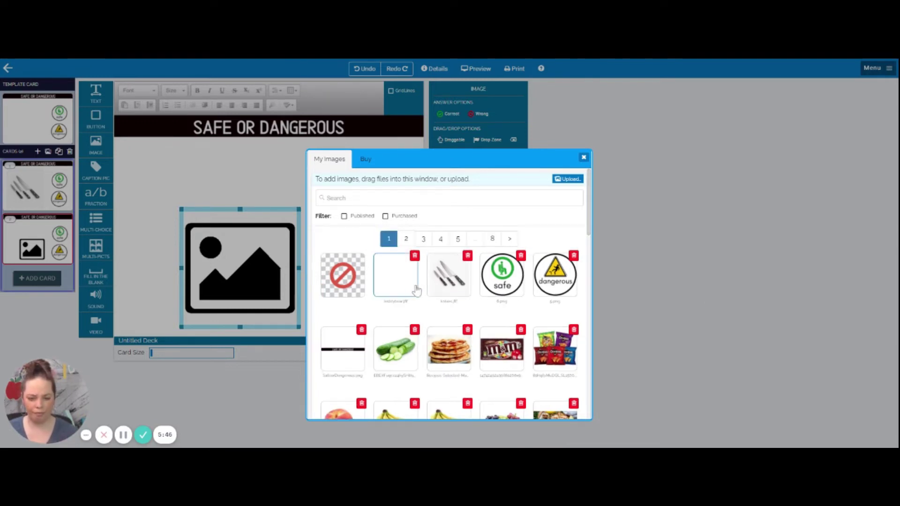
{"action": "left_click", "coordinate": [398, 281]}
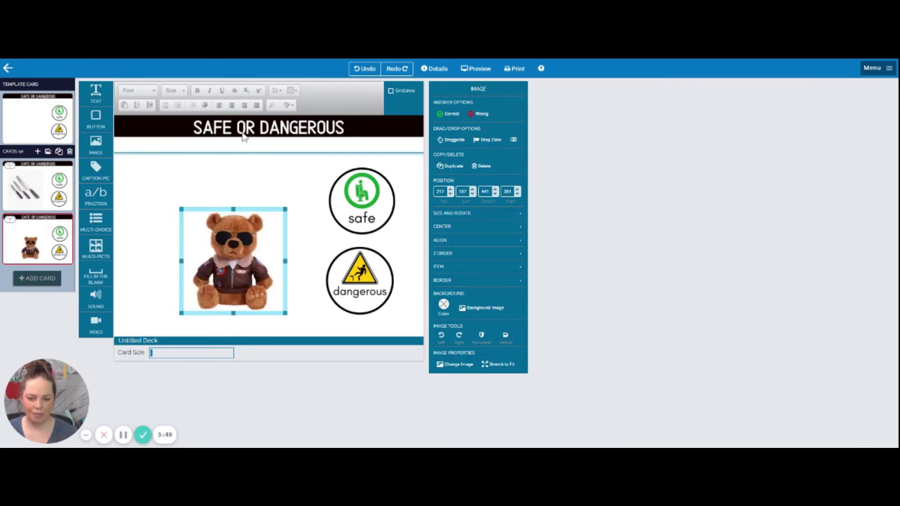
{"action": "left_click_drag", "start_coordinate": [238, 275], "coordinate": [182, 214]}
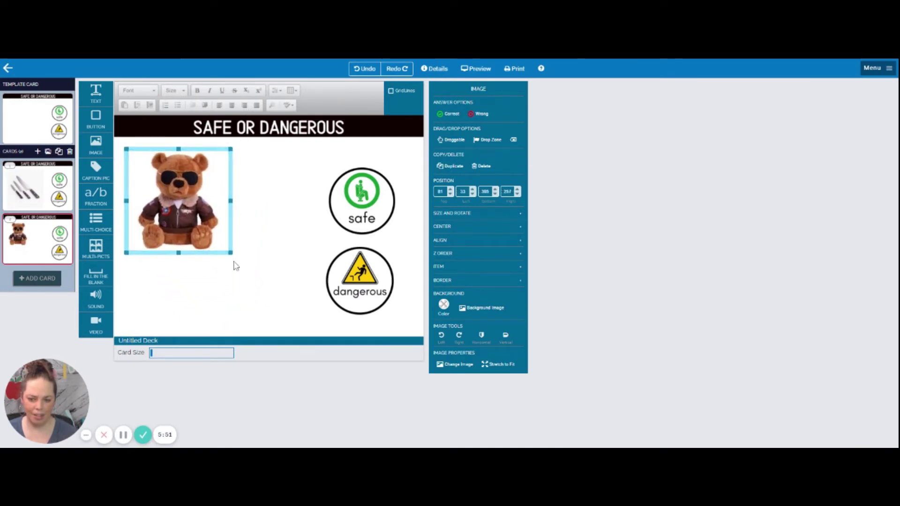
{"action": "left_click_drag", "start_coordinate": [231, 253], "coordinate": [296, 323]}
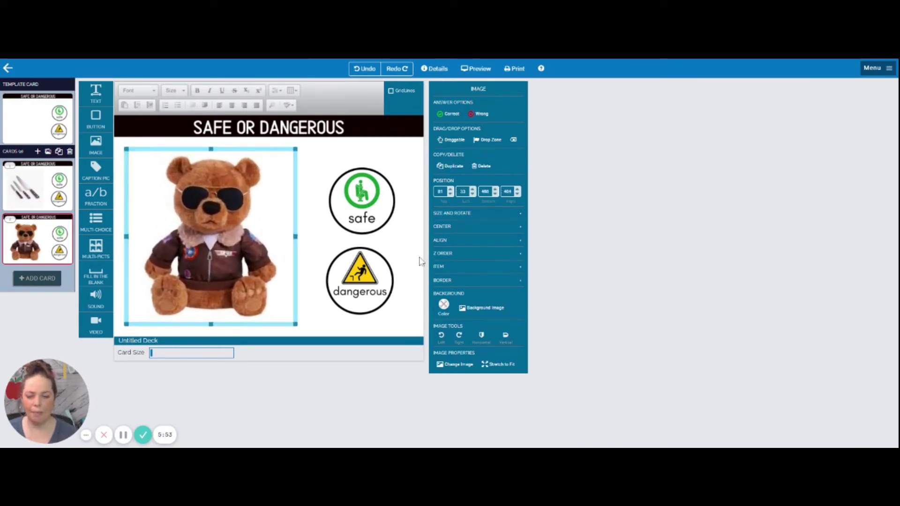
Mark safe correct and dangerous wrong, then clone the teddy bear card
{"action": "left_click", "coordinate": [384, 220]}
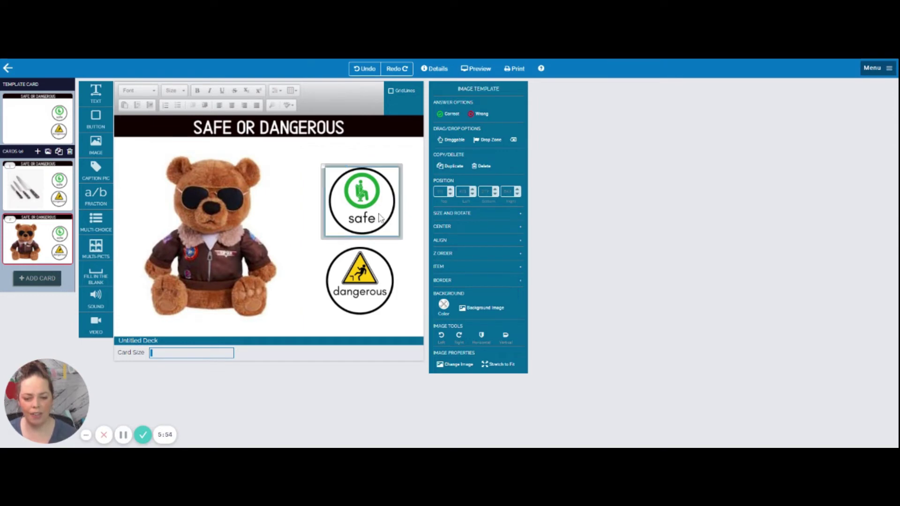
{"action": "left_click", "coordinate": [449, 114]}
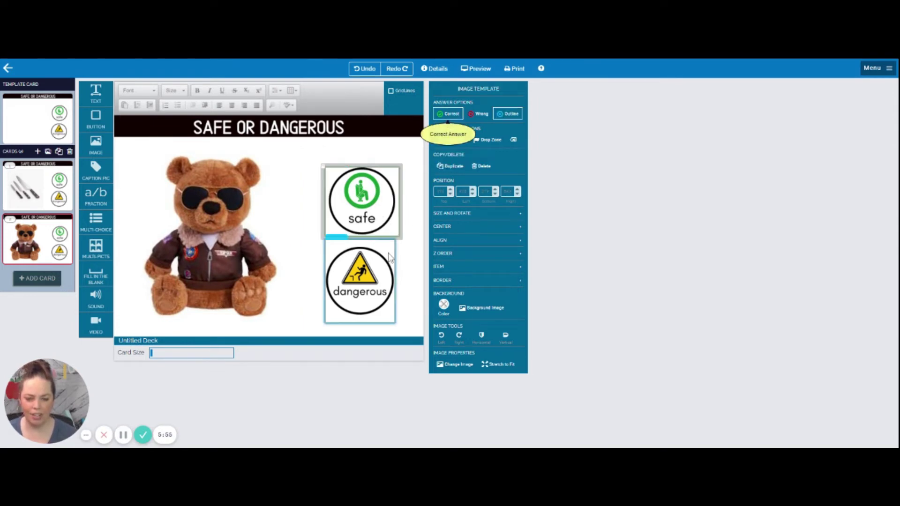
{"action": "left_click", "coordinate": [479, 114]}
{"action": "left_click", "coordinate": [302, 307]}
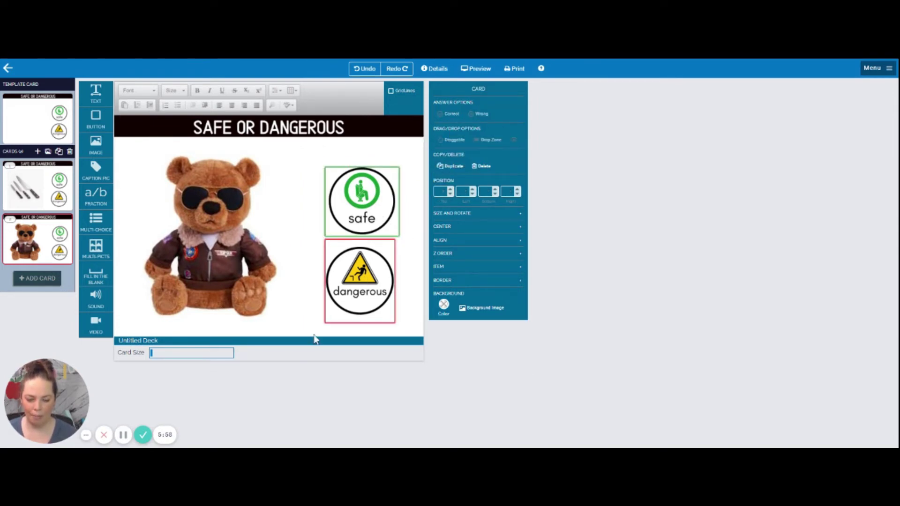
{"action": "left_click", "coordinate": [60, 153]}
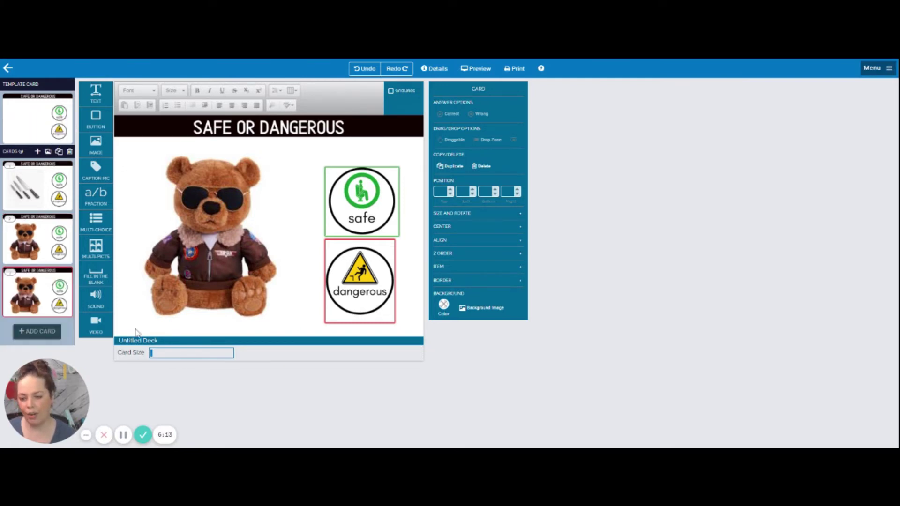
Replace the bear on the copied card with an enlarged bleach bottle picture
{"action": "left_click", "coordinate": [226, 243]}
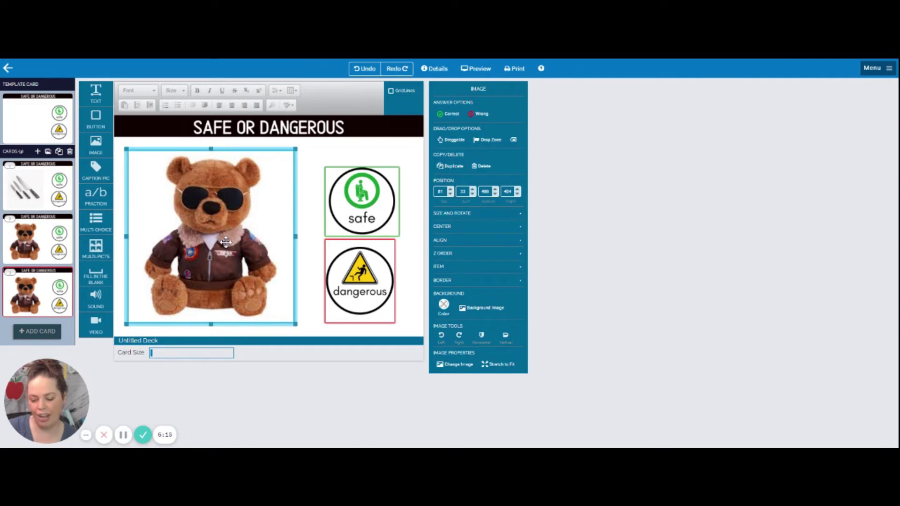
{"action": "key", "text": "Delete"}
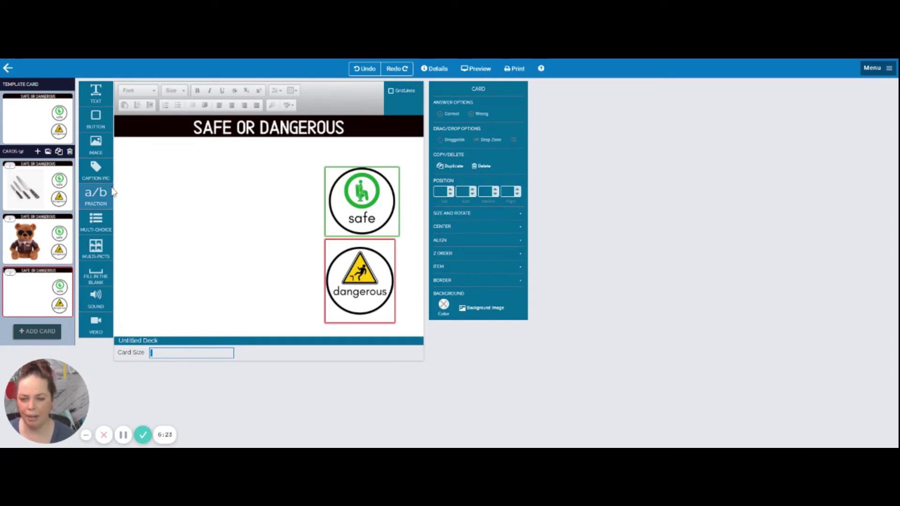
{"action": "left_click_drag", "start_coordinate": [96, 143], "coordinate": [212, 227]}
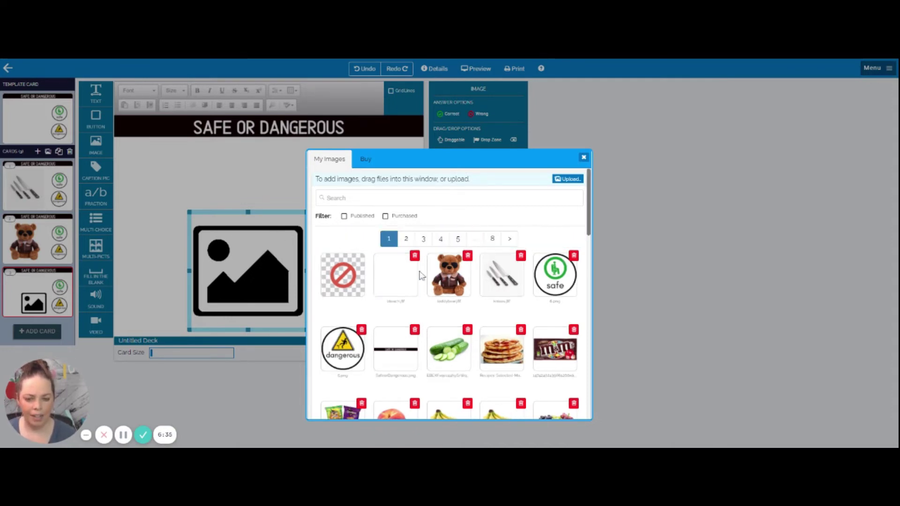
{"action": "left_click", "coordinate": [395, 275]}
{"action": "left_click_drag", "start_coordinate": [238, 260], "coordinate": [171, 201]}
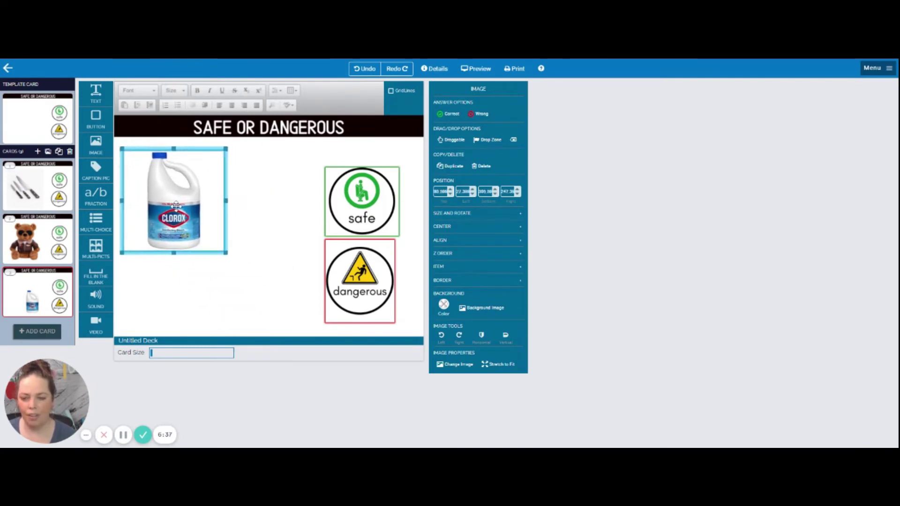
{"action": "left_click_drag", "start_coordinate": [225, 253], "coordinate": [287, 322]}
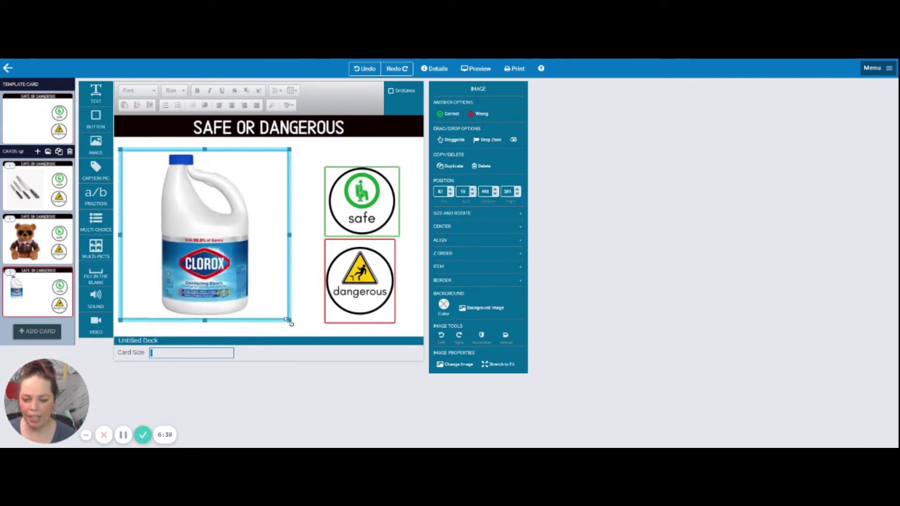
{"action": "left_click", "coordinate": [311, 225]}
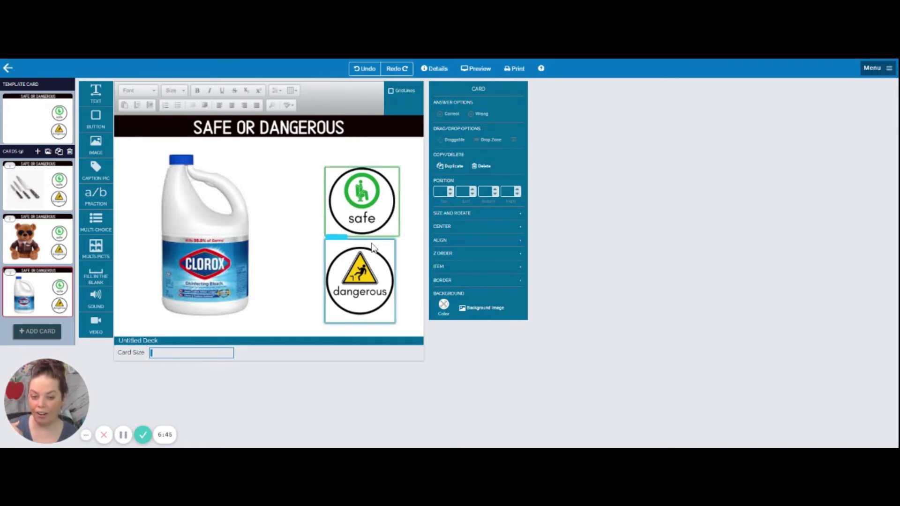
Mark safe as wrong and dangerous as correct on the bleach card
{"action": "left_click", "coordinate": [364, 217]}
{"action": "left_click", "coordinate": [476, 122]}
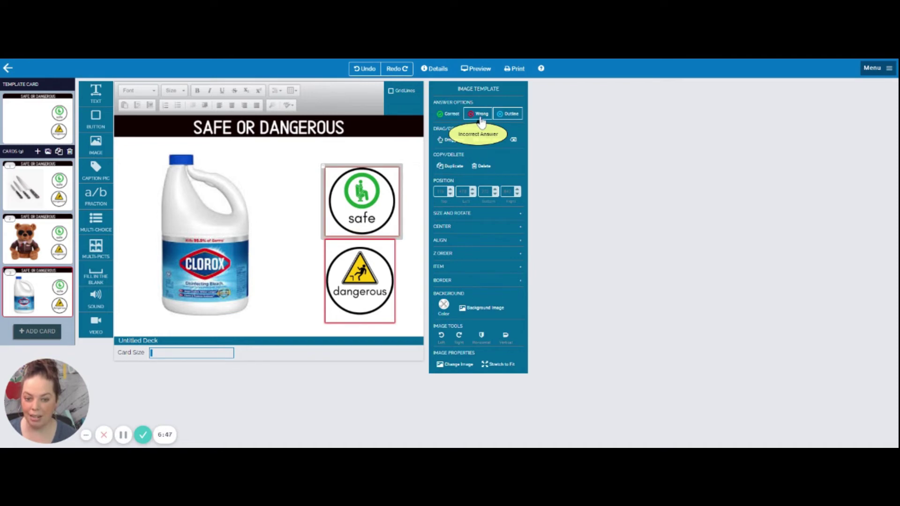
{"action": "left_click", "coordinate": [370, 289]}
{"action": "left_click", "coordinate": [453, 120]}
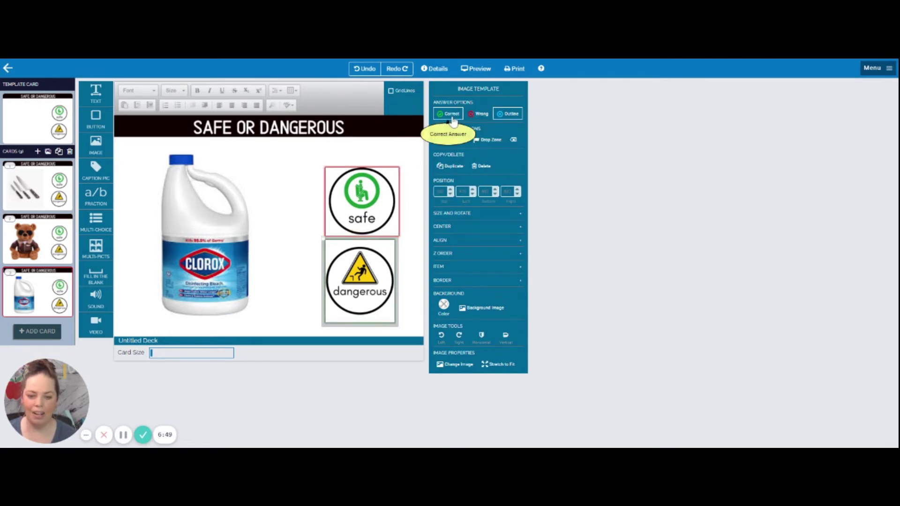
{"action": "left_click", "coordinate": [301, 313]}
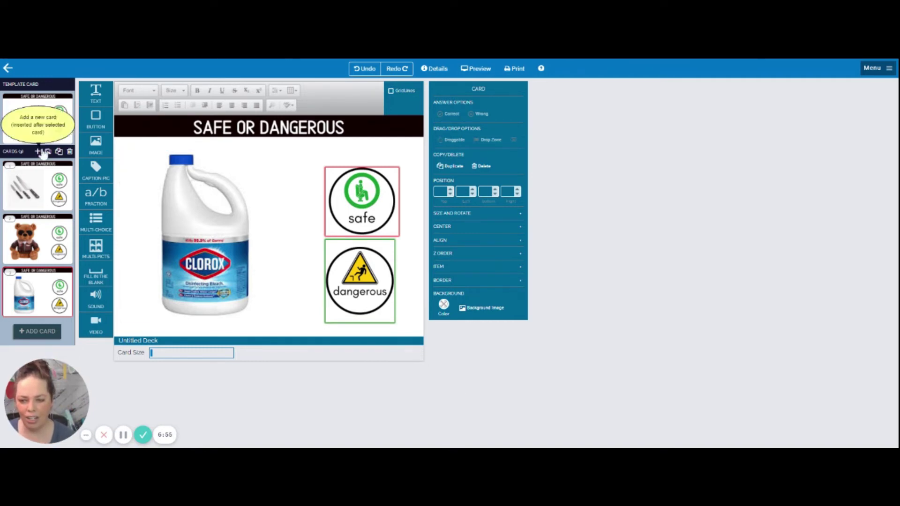
Add a fourth card with the water glass picture near its top-left
{"action": "left_click", "coordinate": [40, 333]}
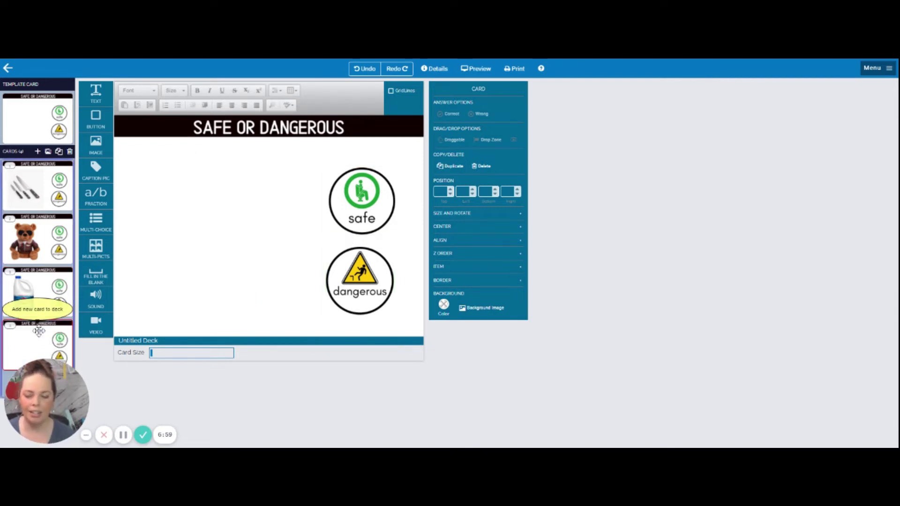
{"action": "left_click_drag", "start_coordinate": [101, 145], "coordinate": [226, 220]}
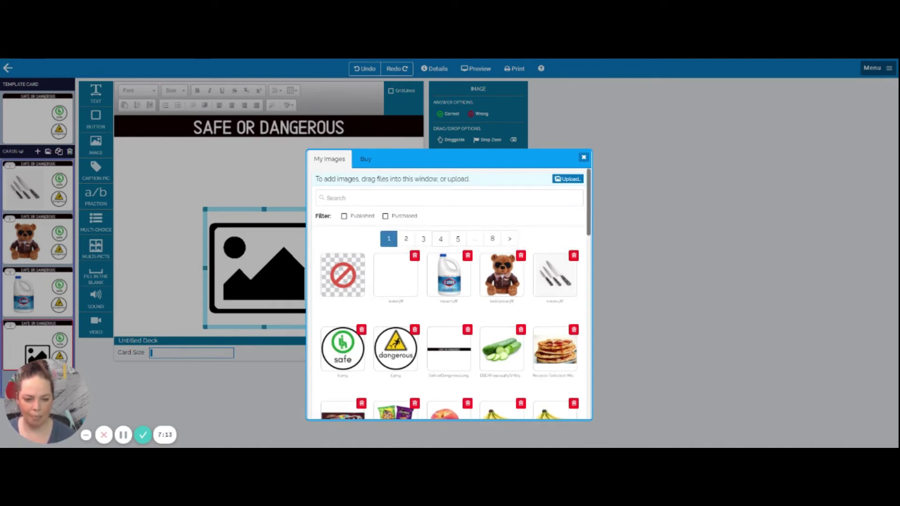
{"action": "left_click", "coordinate": [395, 281]}
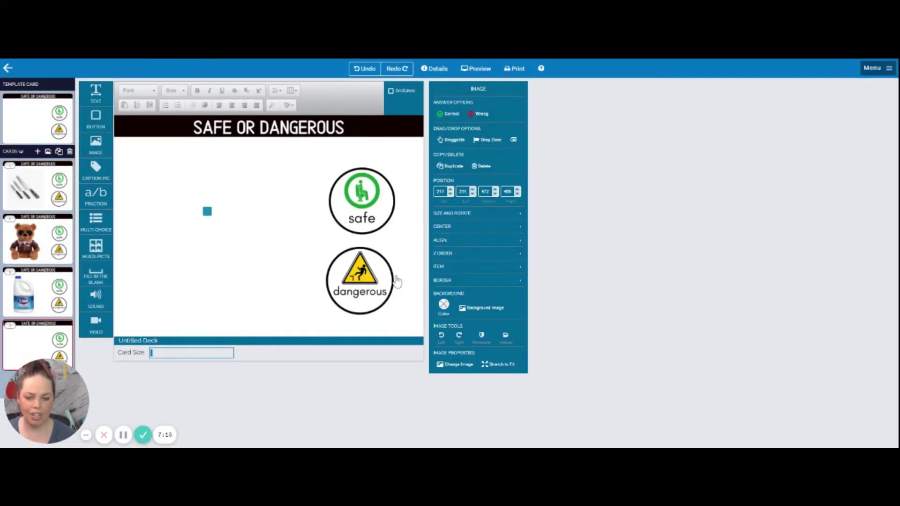
{"action": "left_click_drag", "start_coordinate": [246, 271], "coordinate": [204, 220]}
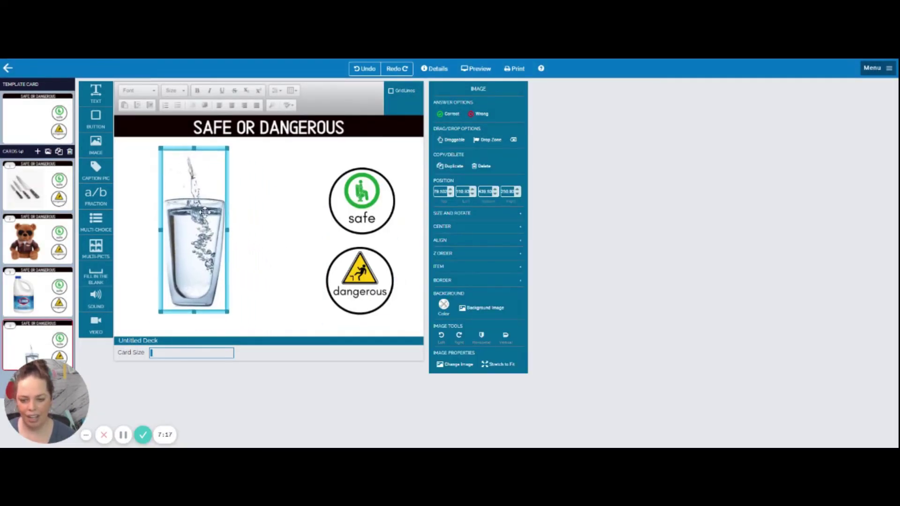
{"action": "left_click", "coordinate": [287, 275]}
Mark safe as the correct answer and dangerous as wrong on the water card
{"action": "left_click", "coordinate": [389, 201]}
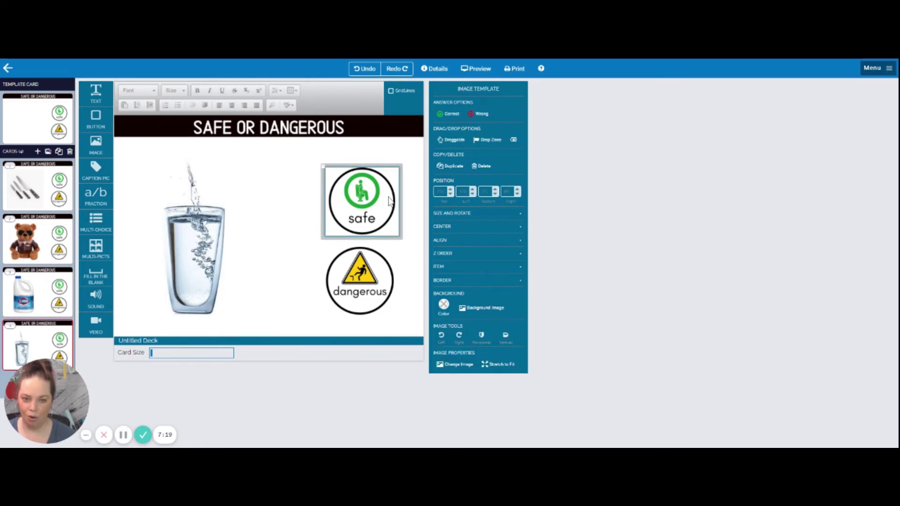
{"action": "left_click", "coordinate": [448, 114]}
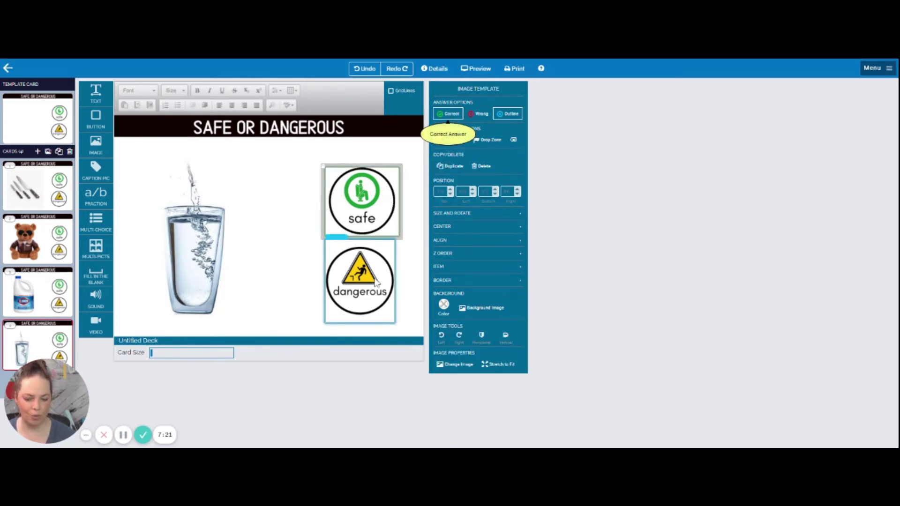
{"action": "left_click", "coordinate": [376, 277]}
{"action": "left_click", "coordinate": [478, 114]}
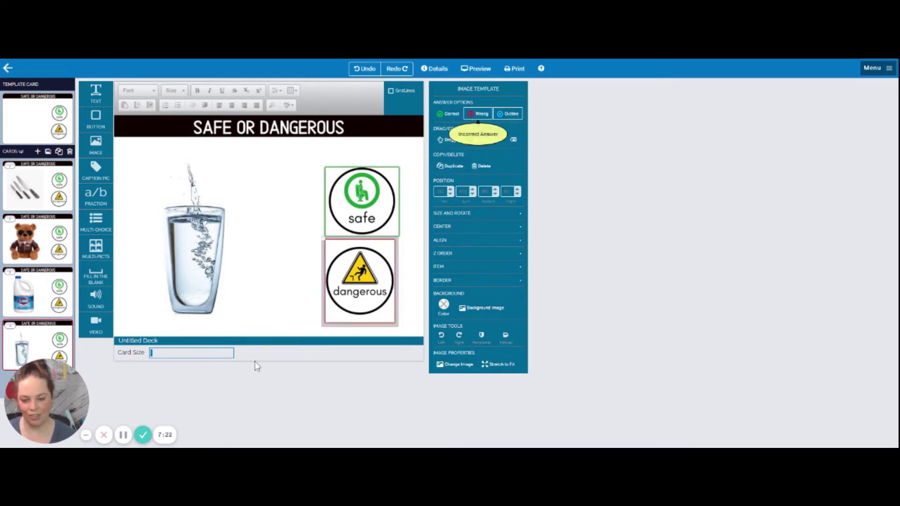
{"action": "left_click", "coordinate": [257, 325]}
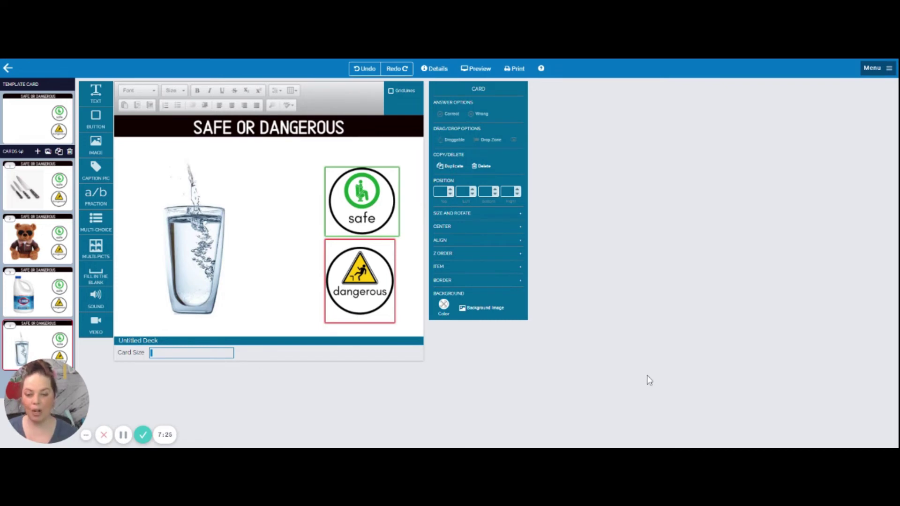
Preview the deck: water safe, bleach dangerous, teddy bear safe after one wrong try, knives dangerous
{"action": "left_click", "coordinate": [479, 69]}
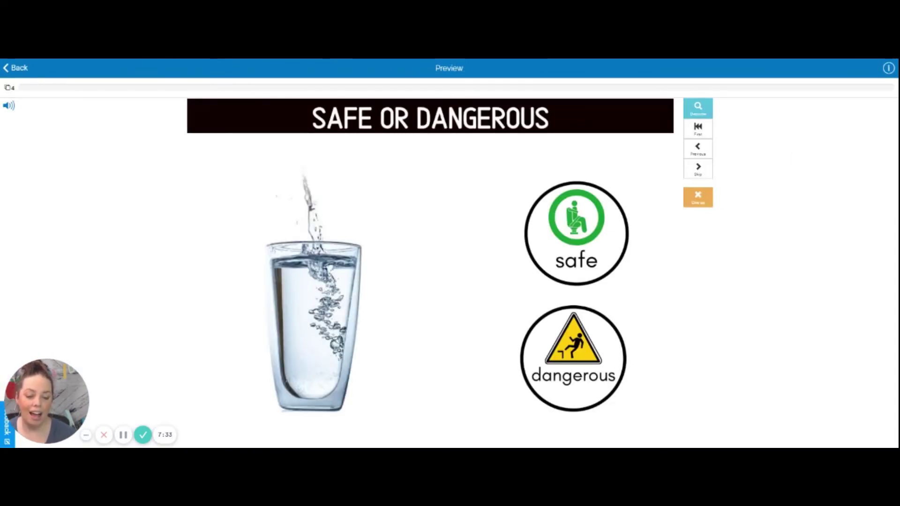
{"action": "left_click", "coordinate": [577, 233]}
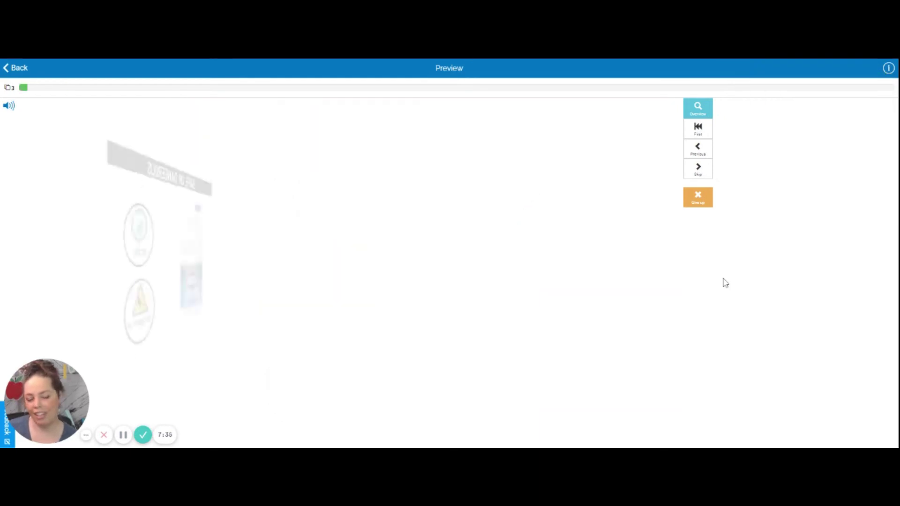
{"action": "left_click", "coordinate": [584, 349]}
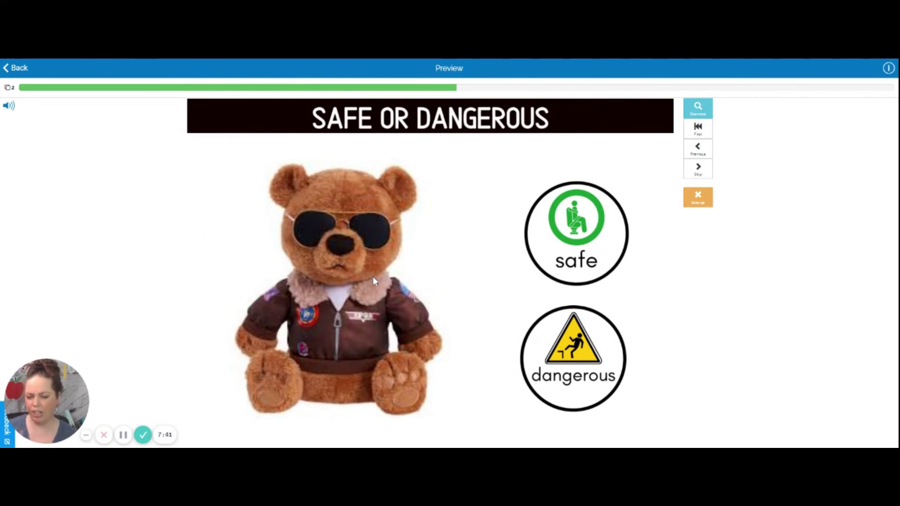
{"action": "left_click", "coordinate": [607, 363]}
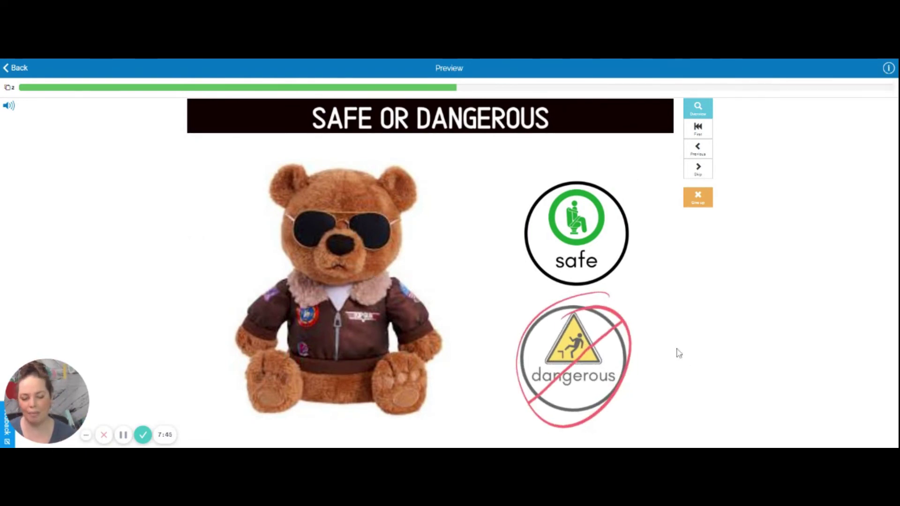
{"action": "left_click", "coordinate": [580, 245]}
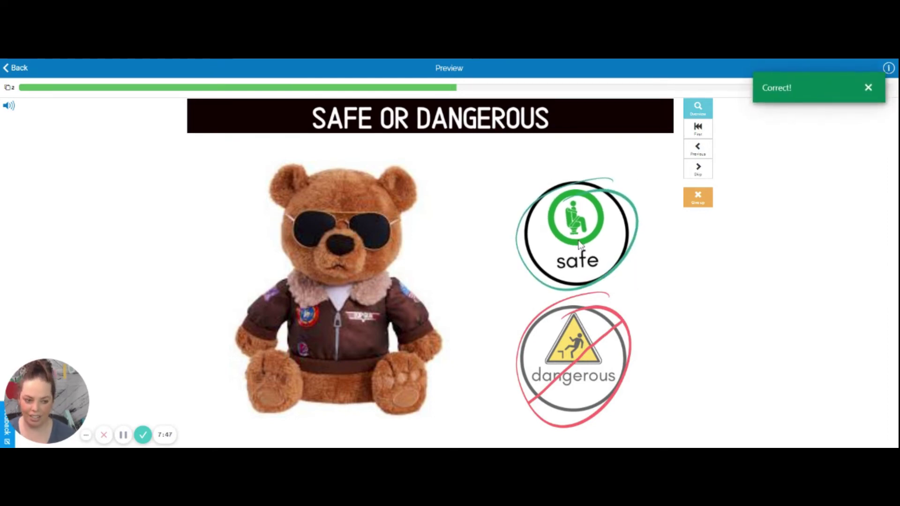
{"action": "left_click", "coordinate": [581, 338]}
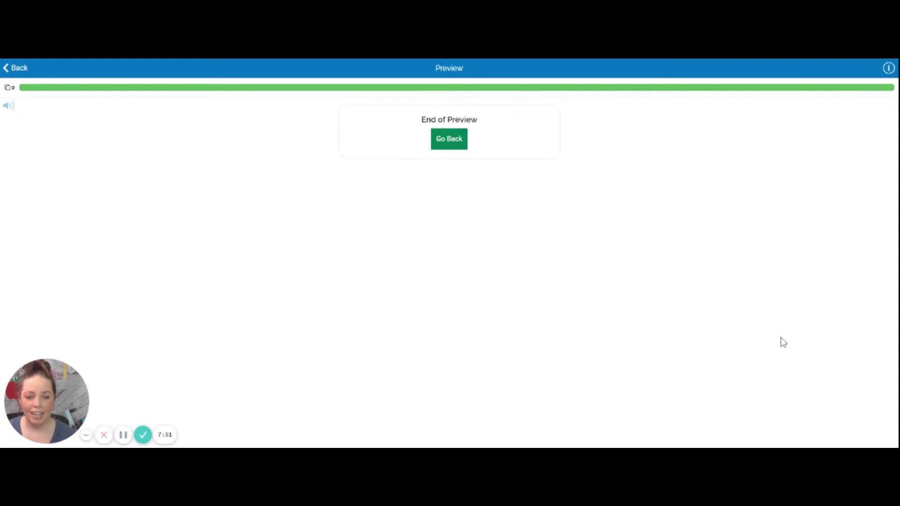
{"action": "left_click", "coordinate": [21, 68]}
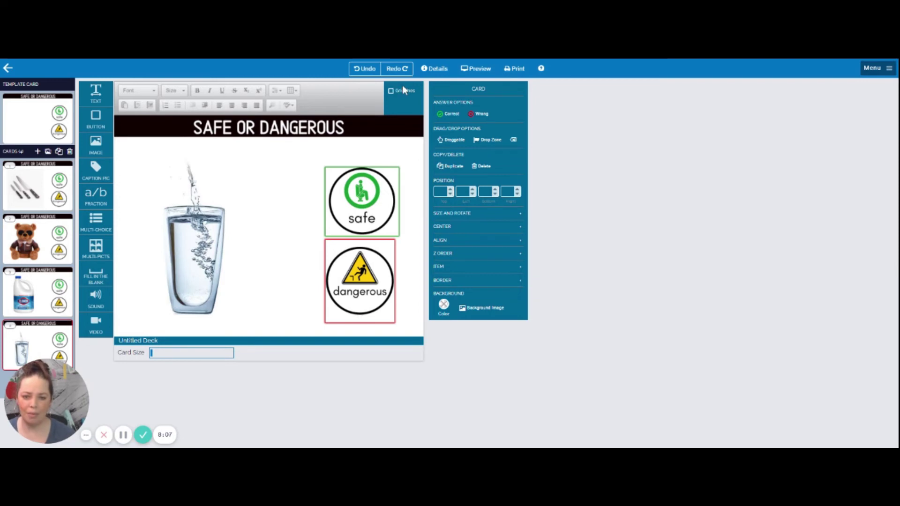
Title the deck 'Safe or Dangerous' in Details, keeping Randomize Cards on
{"action": "left_click", "coordinate": [434, 69]}
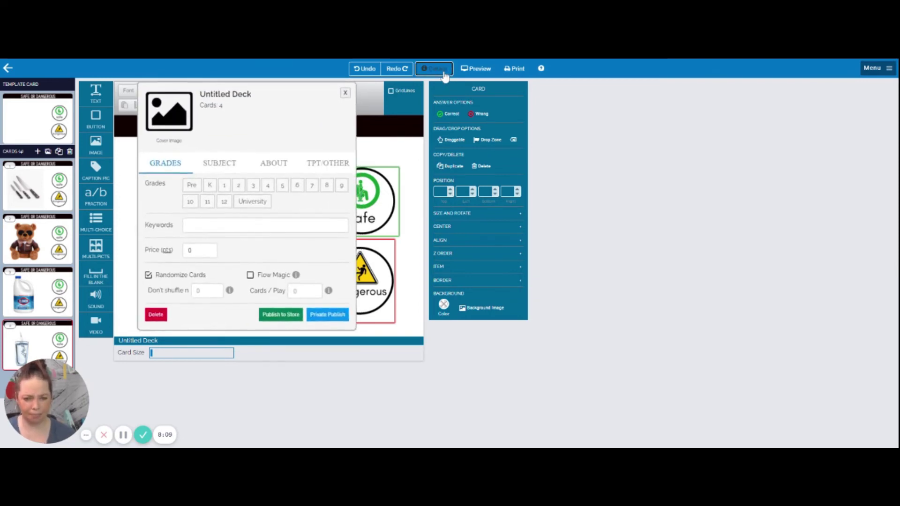
{"action": "left_click", "coordinate": [219, 96]}
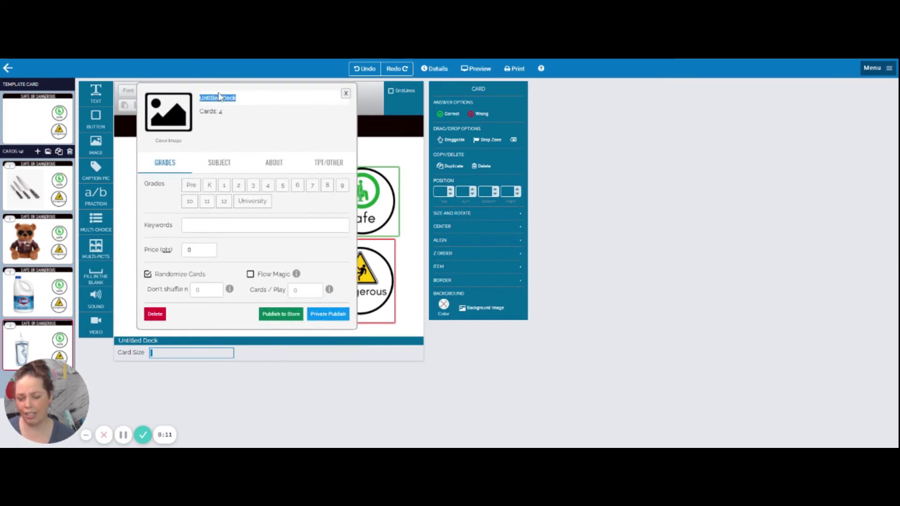
{"action": "type", "text": "Safe or Dangerous"}
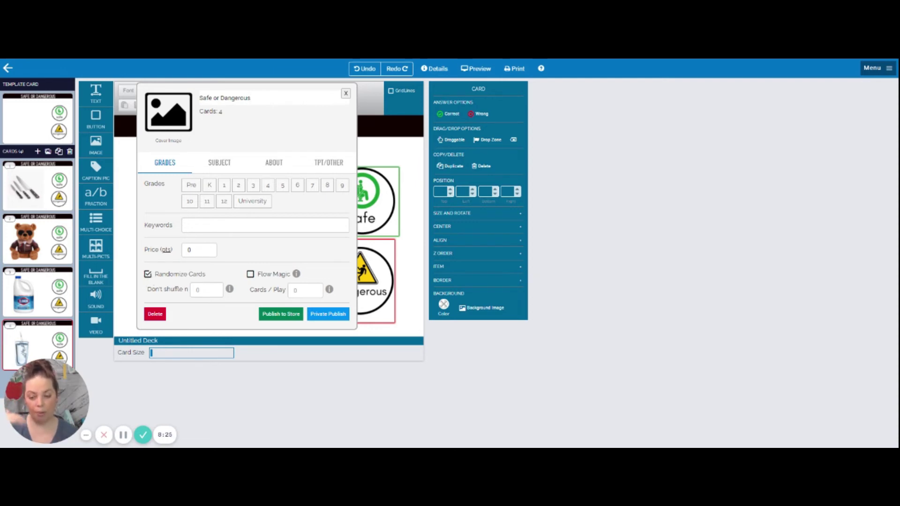
{"action": "left_click", "coordinate": [148, 274]}
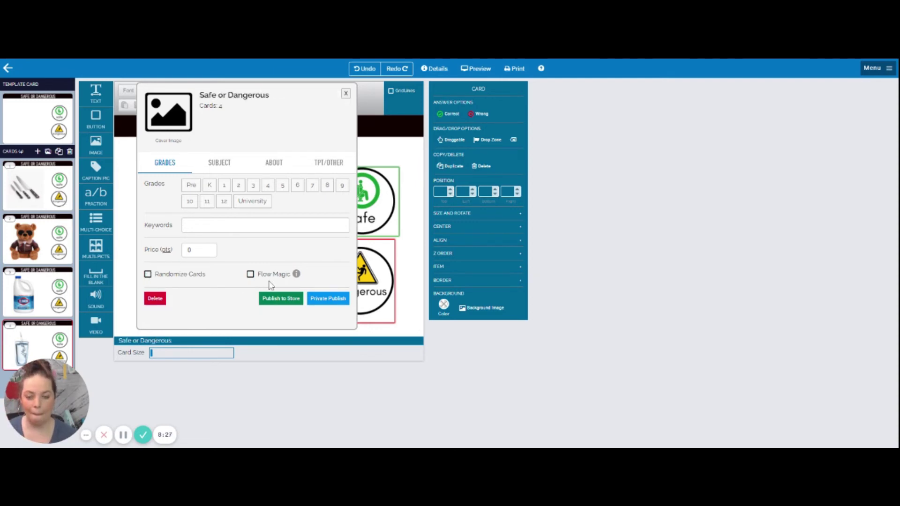
{"action": "left_click", "coordinate": [148, 274]}
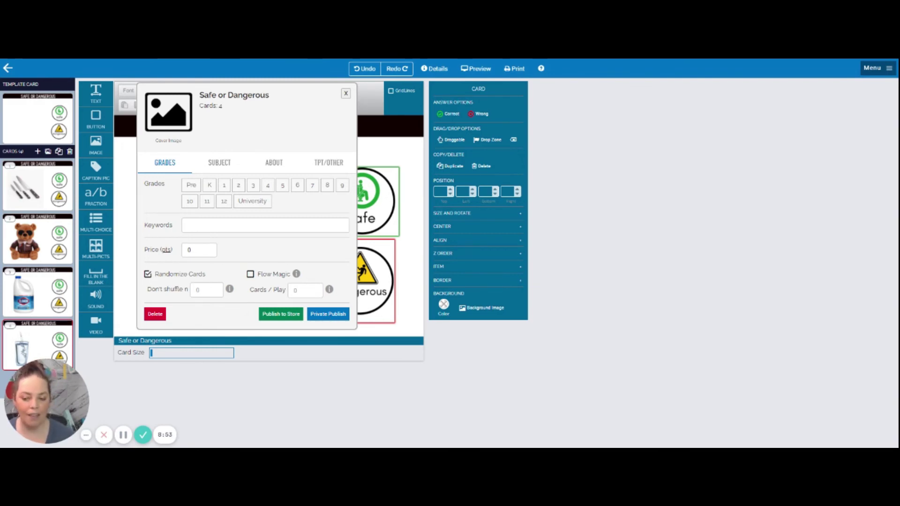
Publish the deck privately and return to the Decks list
{"action": "left_click", "coordinate": [333, 315]}
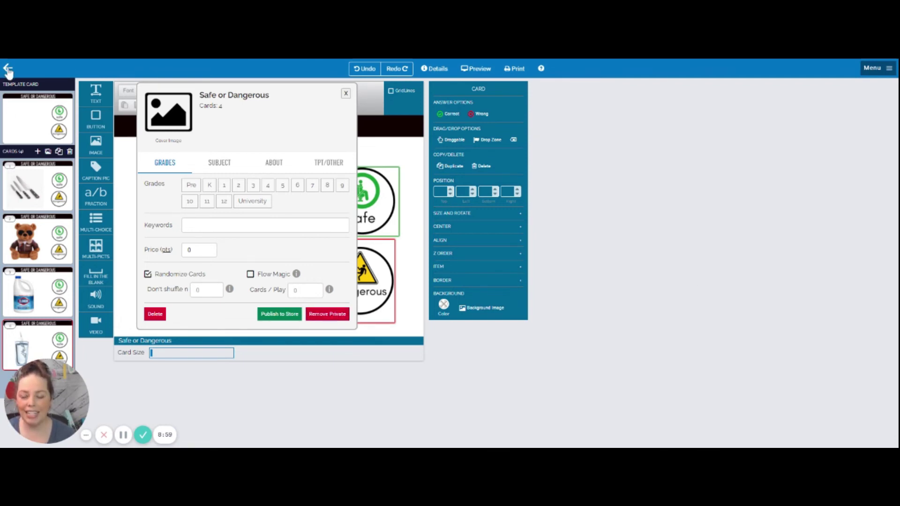
{"action": "left_click", "coordinate": [345, 93]}
{"action": "left_click", "coordinate": [8, 69]}
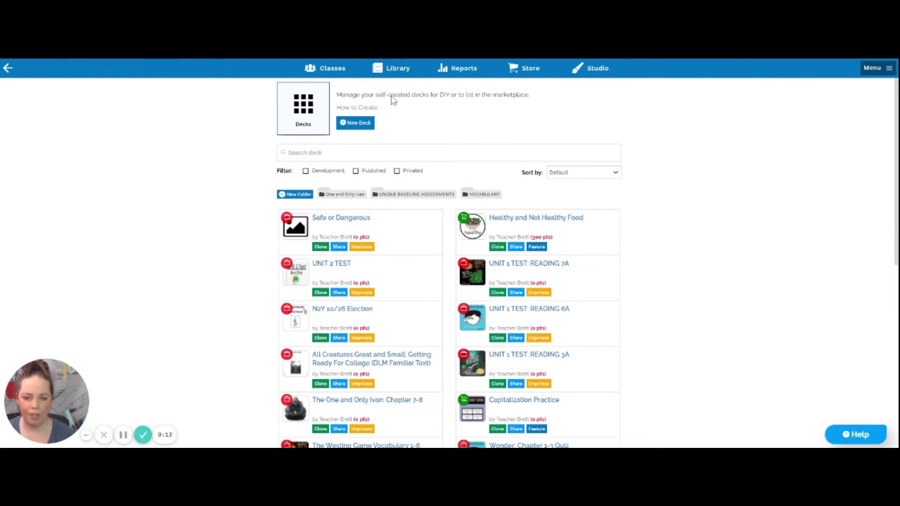
Show Self Published decks in the Library and open Assign for Safe or Dangerous, then close it
{"action": "left_click", "coordinate": [397, 68]}
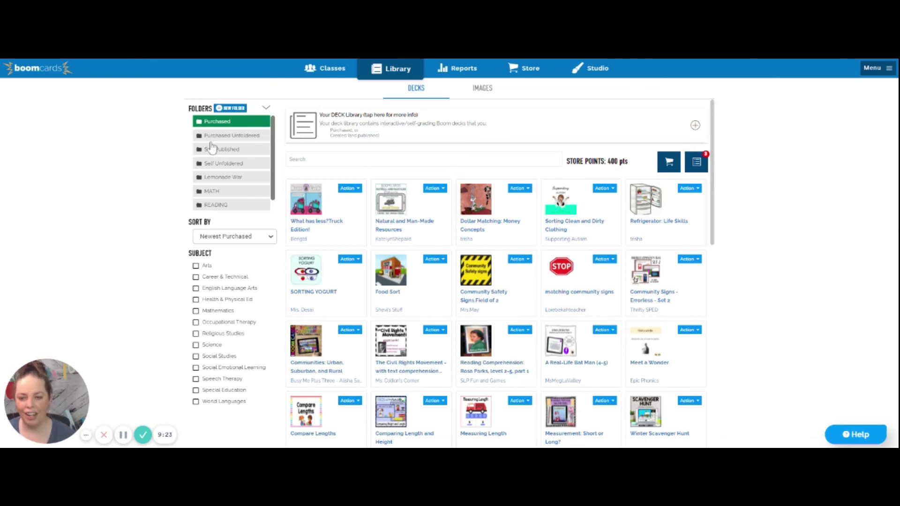
{"action": "left_click", "coordinate": [225, 151]}
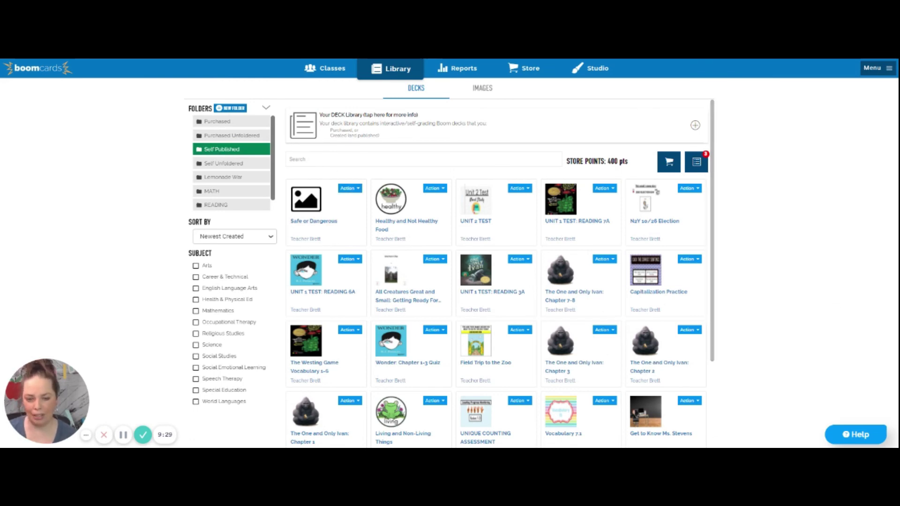
{"action": "left_click", "coordinate": [351, 190]}
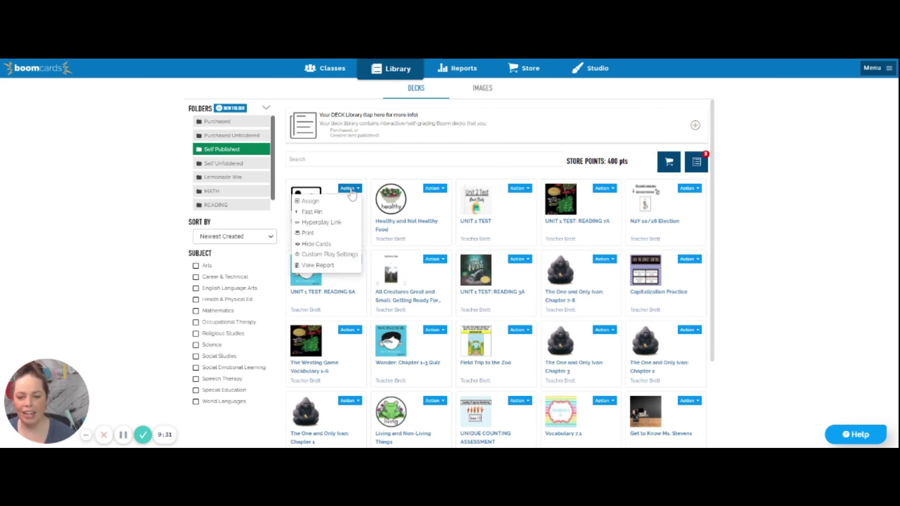
{"action": "left_click", "coordinate": [323, 200]}
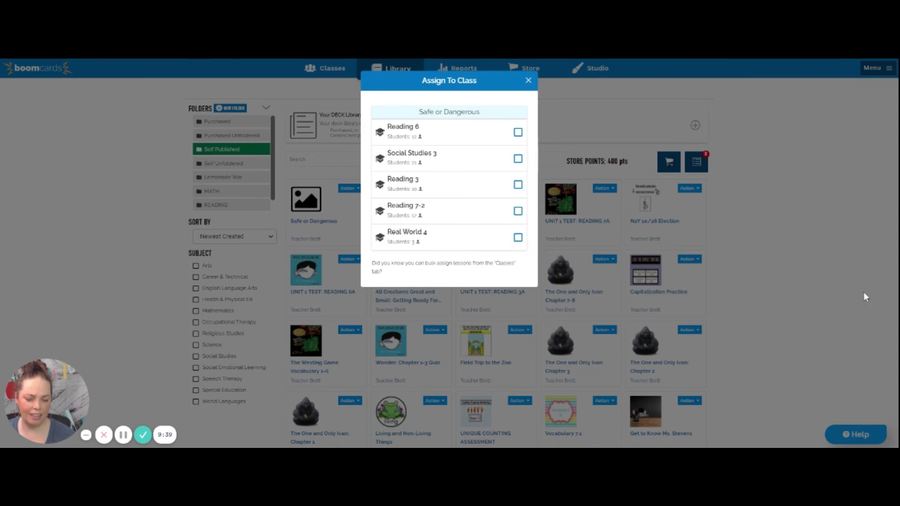
{"action": "left_click", "coordinate": [529, 80]}
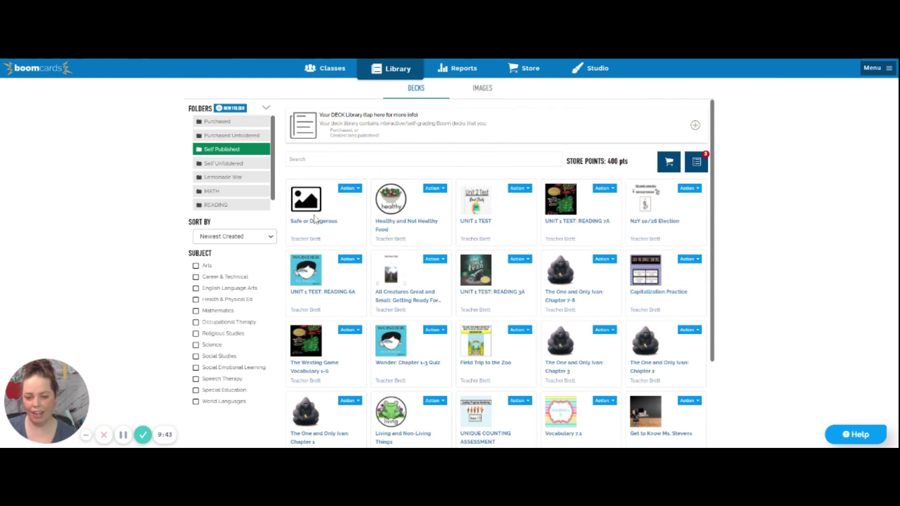
Open the Safe or Dangerous deck for editing from Studio's Make Decks list
{"action": "left_click", "coordinate": [602, 75]}
{"action": "scroll", "coordinate": [736, 192], "scroll_direction": "down", "scroll_amount": 4}
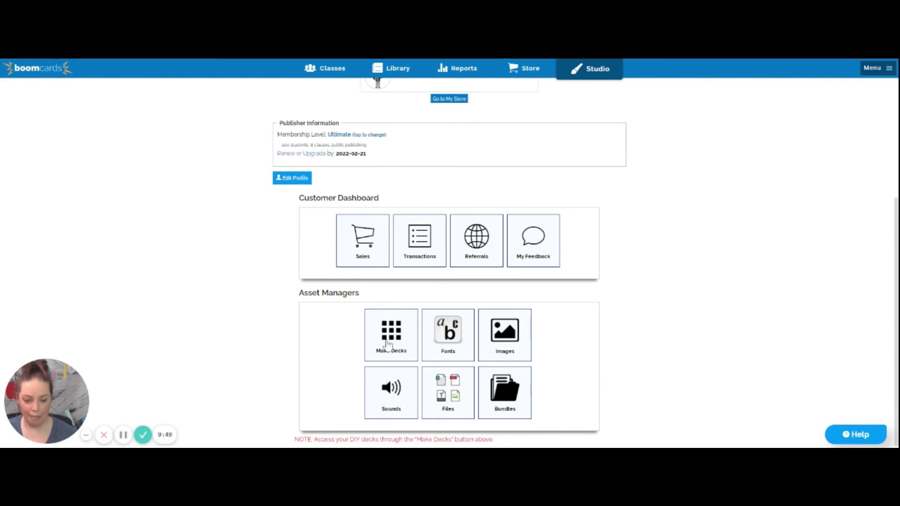
{"action": "scroll", "coordinate": [830, 287], "scroll_direction": "up", "scroll_amount": 4}
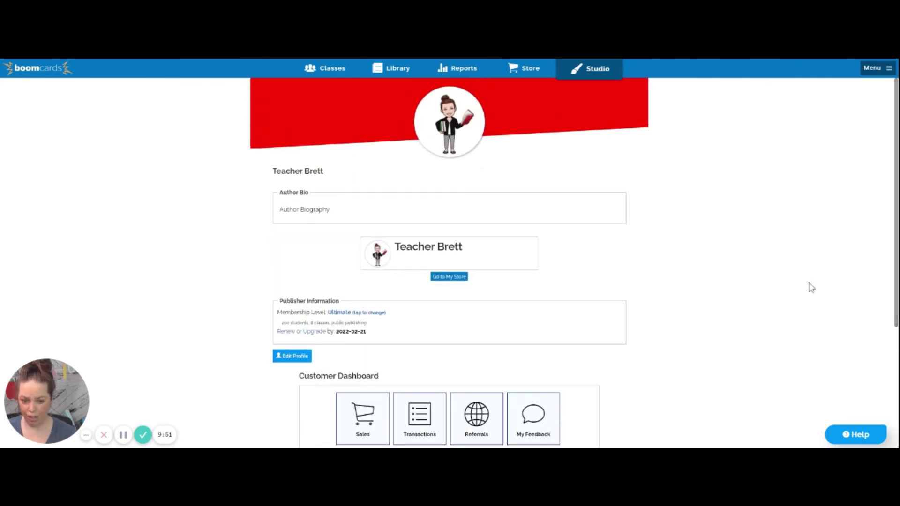
{"action": "scroll", "coordinate": [642, 274], "scroll_direction": "down", "scroll_amount": 4}
{"action": "left_click", "coordinate": [389, 344]}
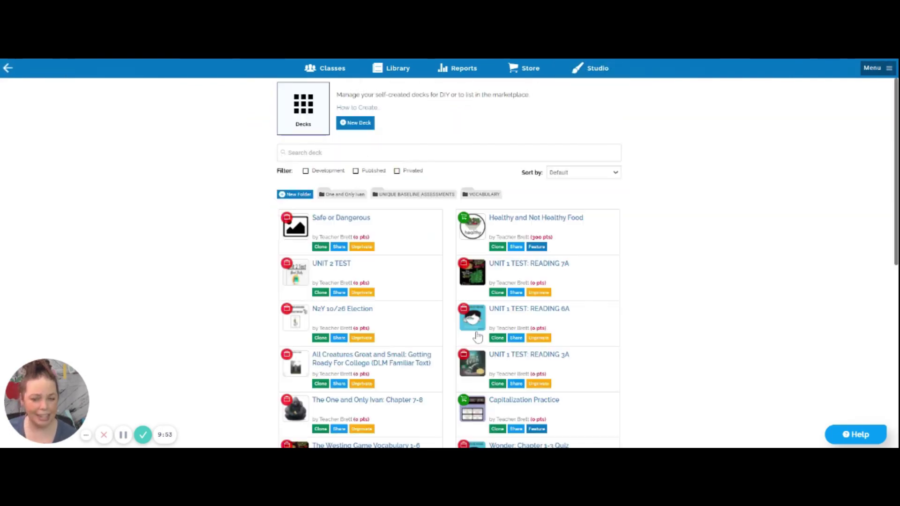
{"action": "left_click", "coordinate": [345, 224]}
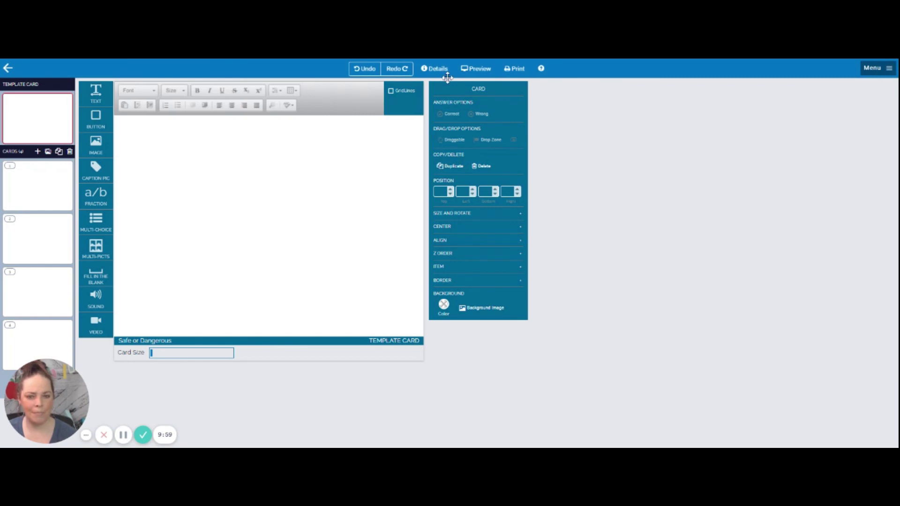
In the deck details, choose the safe icon as the cover image and close details
{"action": "left_click", "coordinate": [438, 70]}
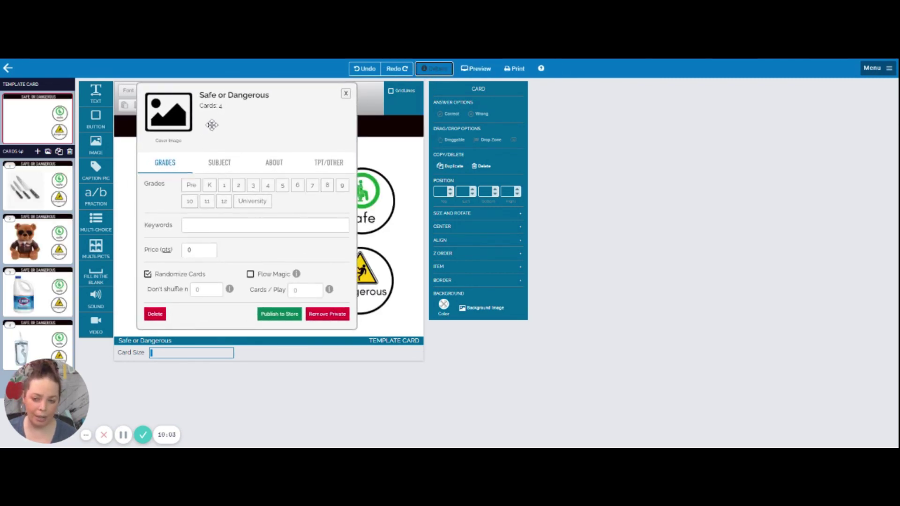
{"action": "left_click", "coordinate": [170, 117]}
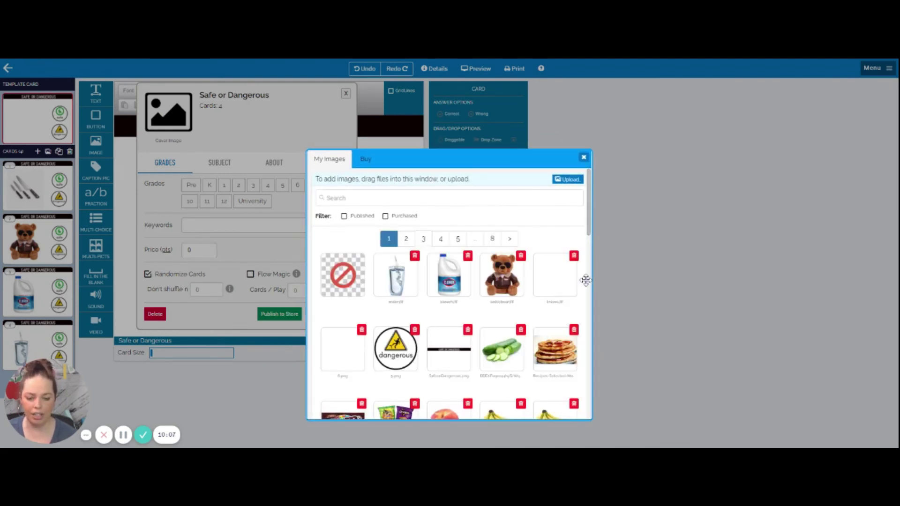
{"action": "left_click", "coordinate": [339, 356]}
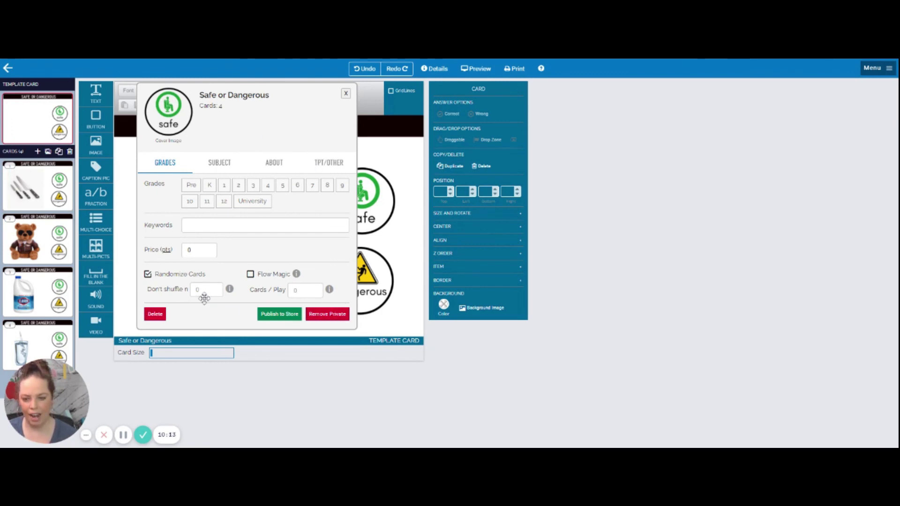
{"action": "left_click", "coordinate": [346, 93]}
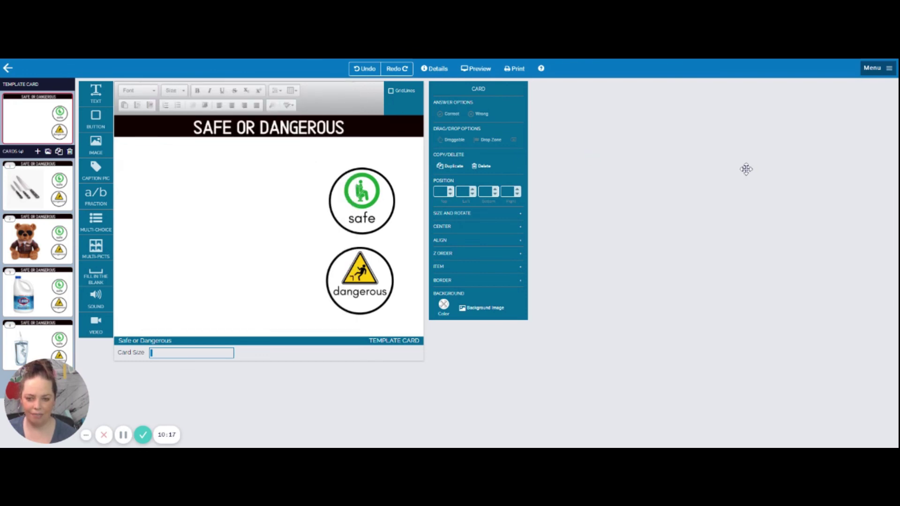